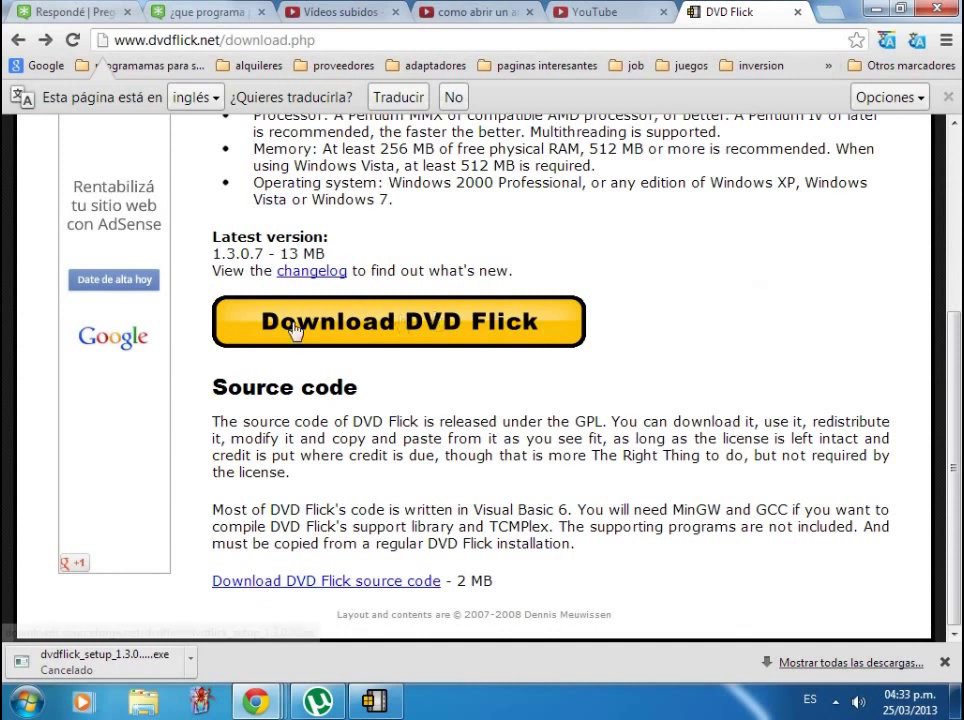
Start downloading the DVD Flick installer from its website and cancel the download
click(522, 342)
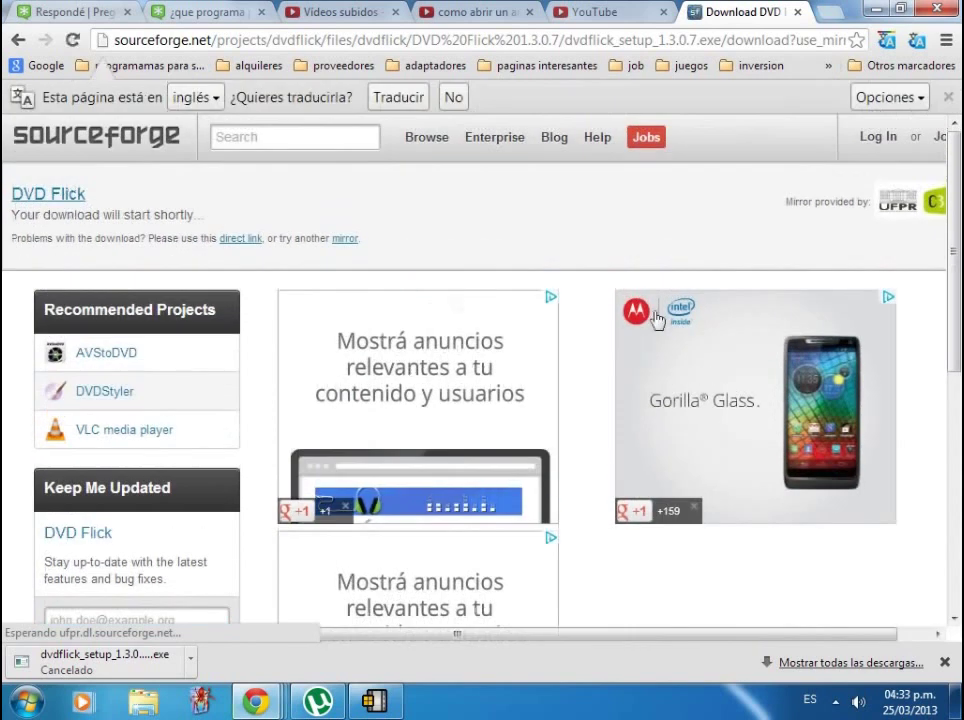
click(190, 662)
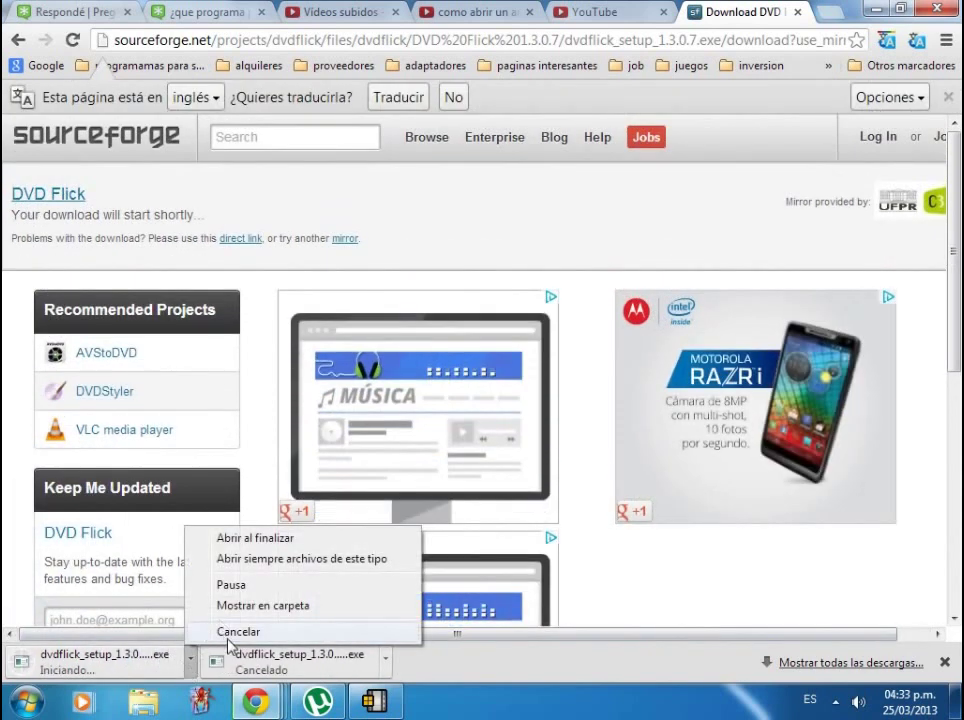
click(235, 631)
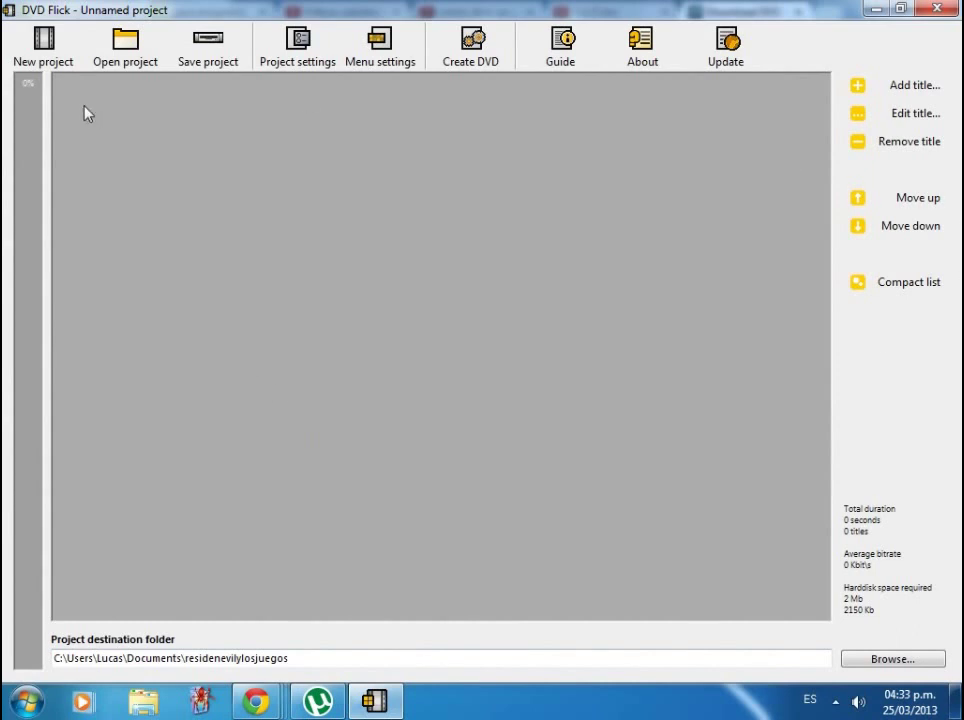
In DVD Flick, add the video "agregar contacto a wattsap" from the user profile's Screenshots folder on drive C: as a title
click(913, 90)
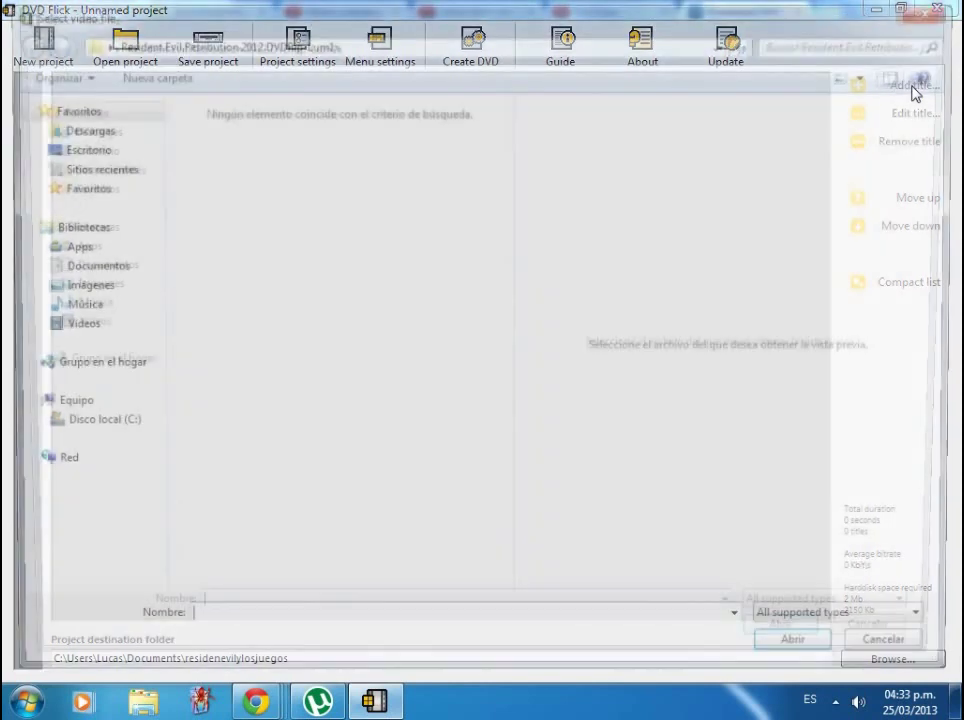
click(117, 428)
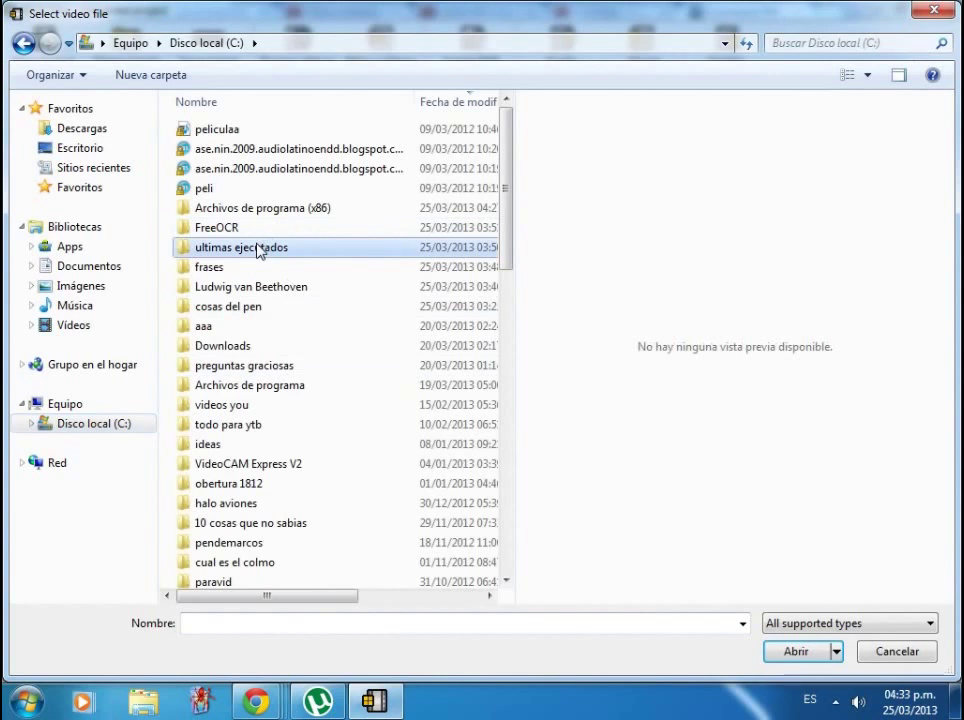
text(usuarios)
key(Return)
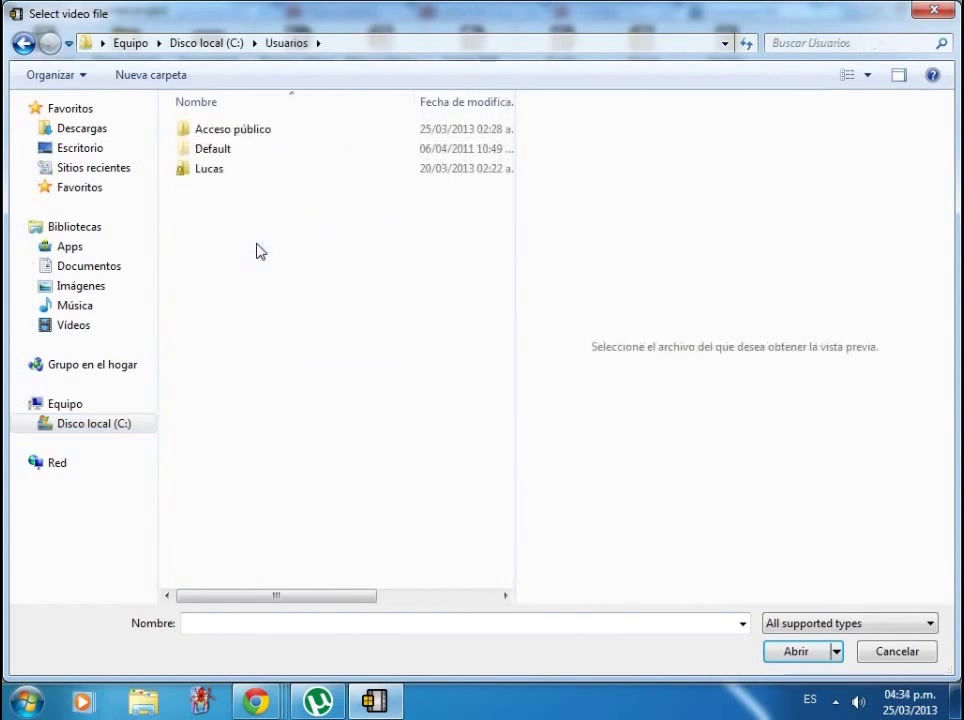
double_click(180, 170)
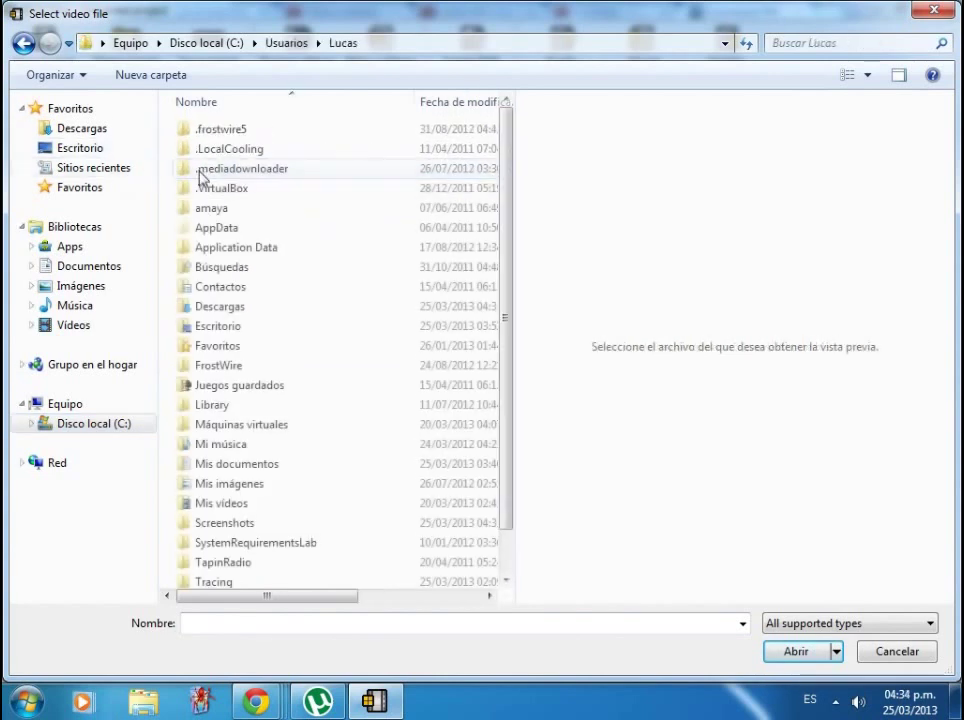
click(258, 314)
double_click(224, 522)
click(436, 140)
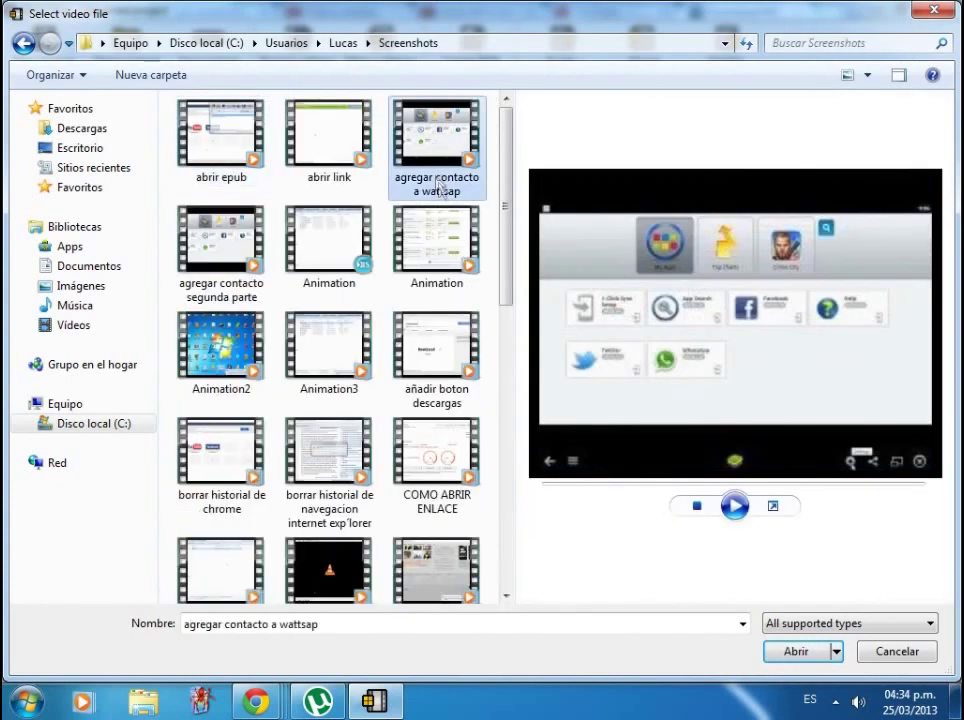
click(816, 659)
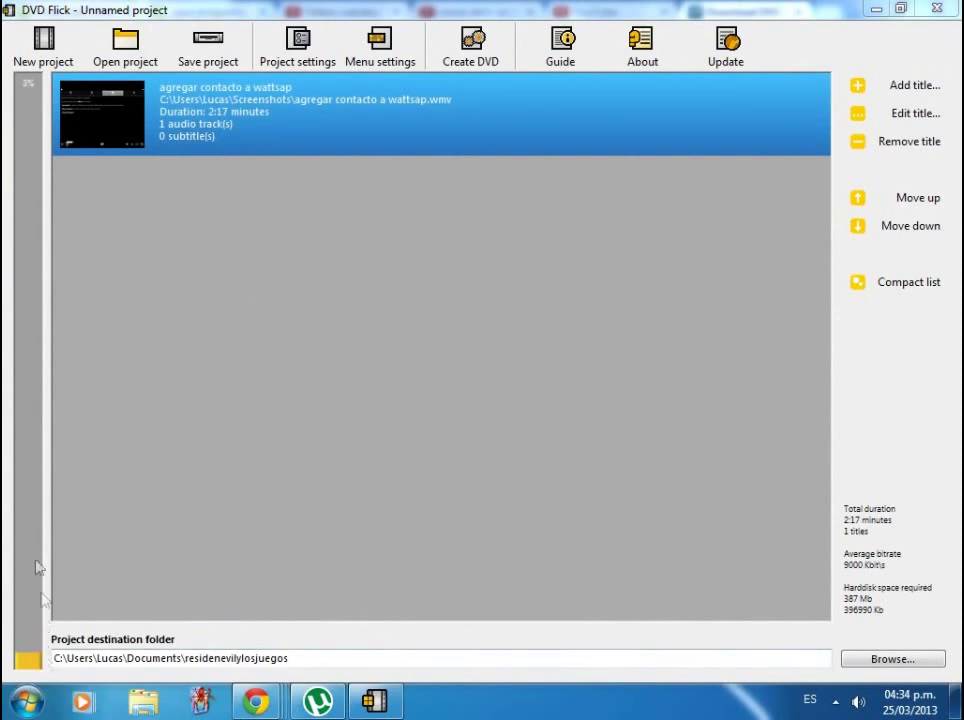
Add the videos "abrir link", "abrir epub" and "Animation2" as further titles, and select the first title in the list
mouse_move(31, 663)
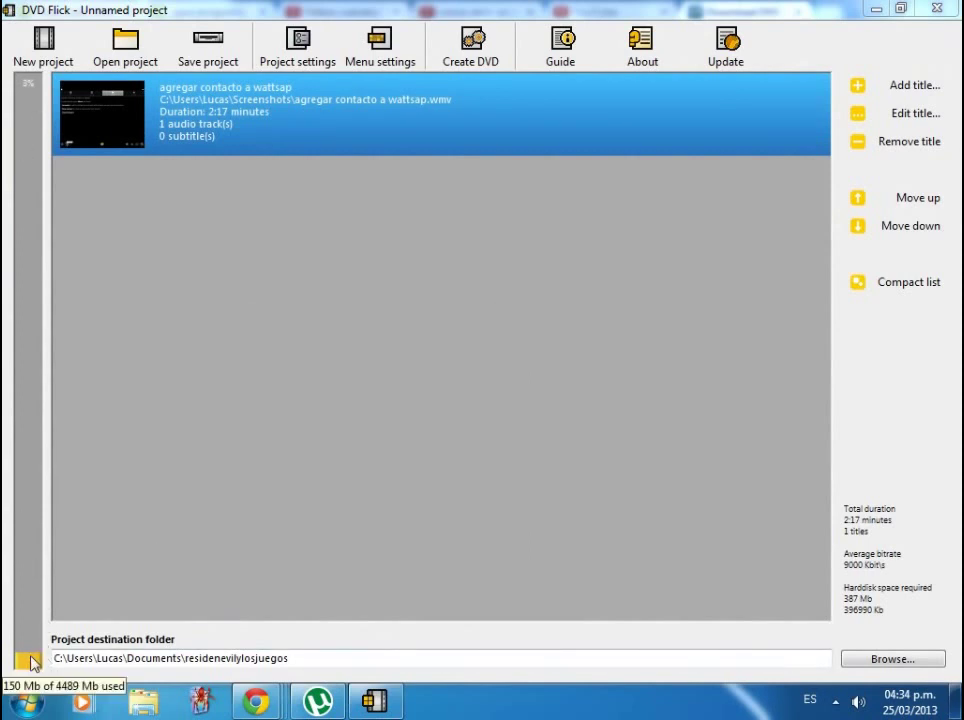
click(912, 88)
click(221, 345)
click(796, 651)
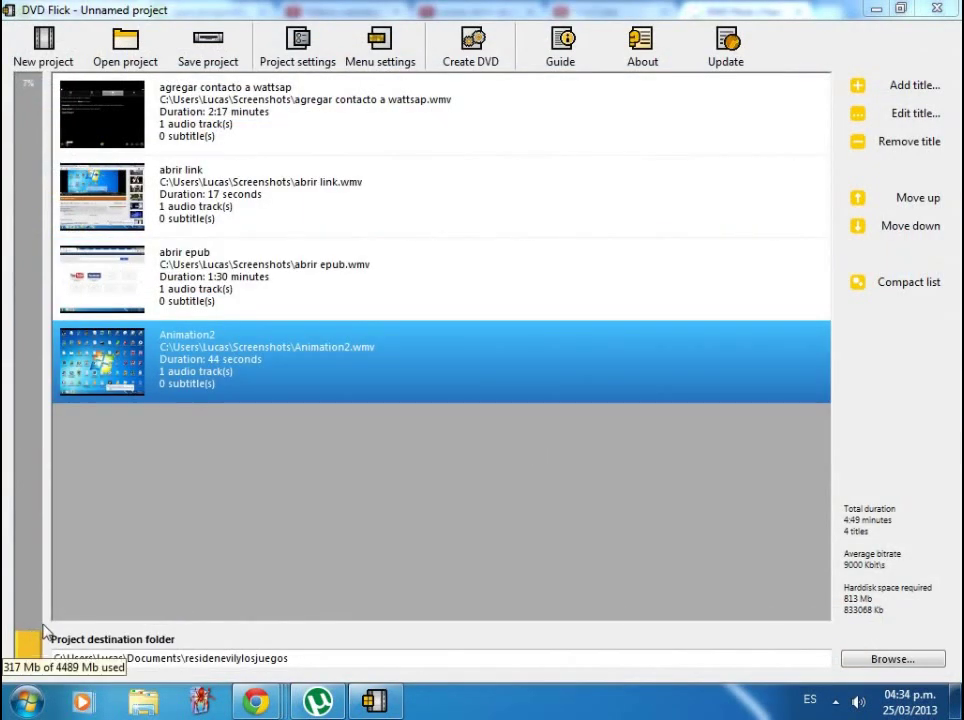
click(560, 140)
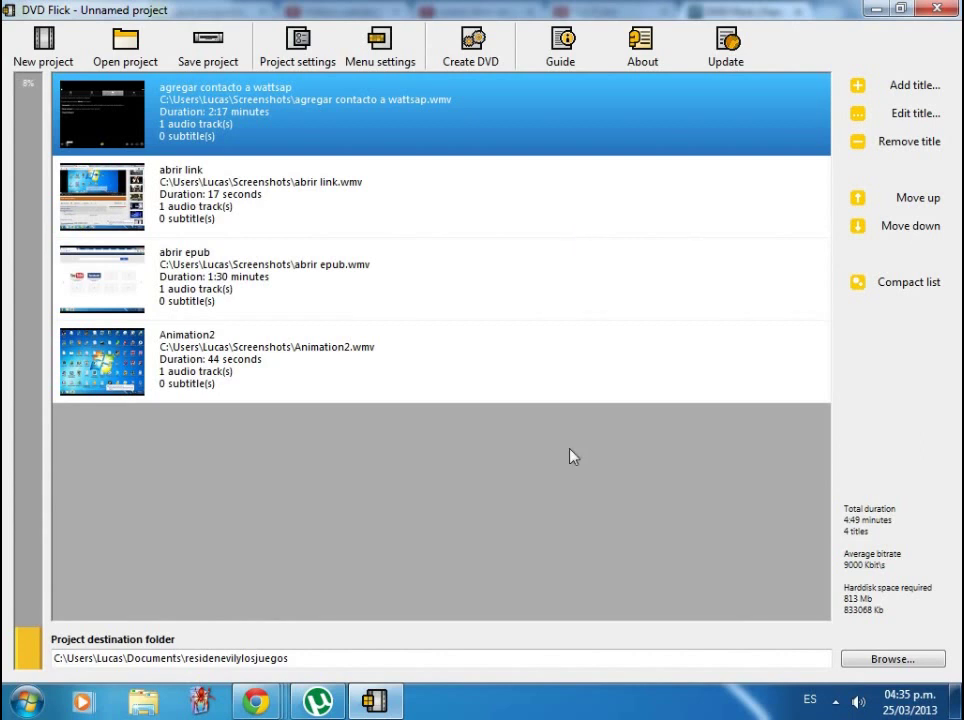
In the general project settings, choose the DVD (4.3 GB) target size and set the encoder priority to Normal
click(316, 62)
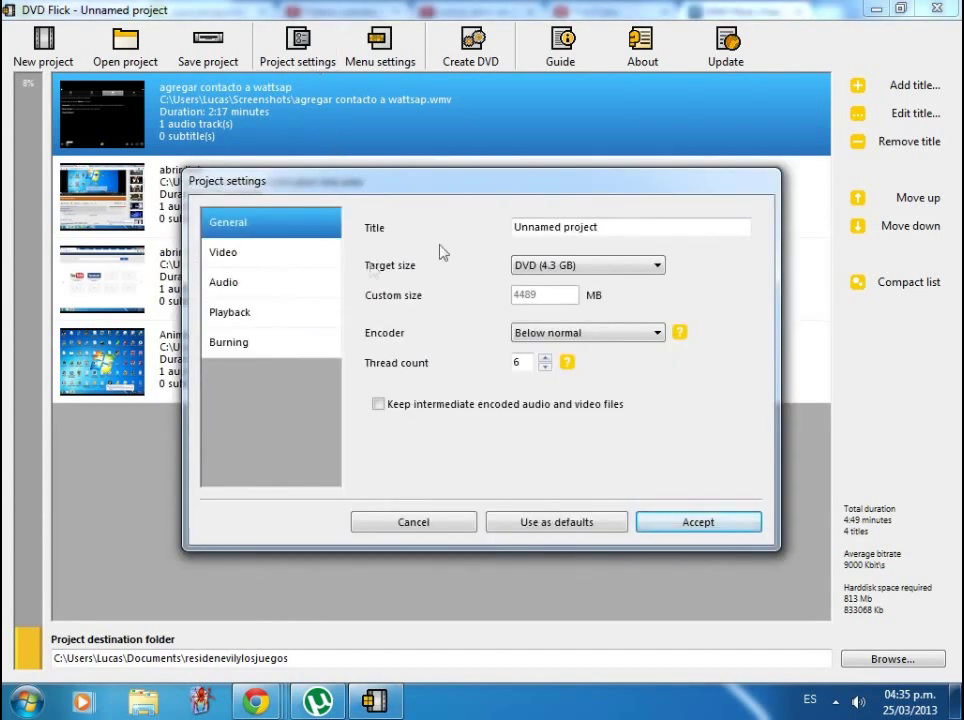
click(656, 266)
click(656, 268)
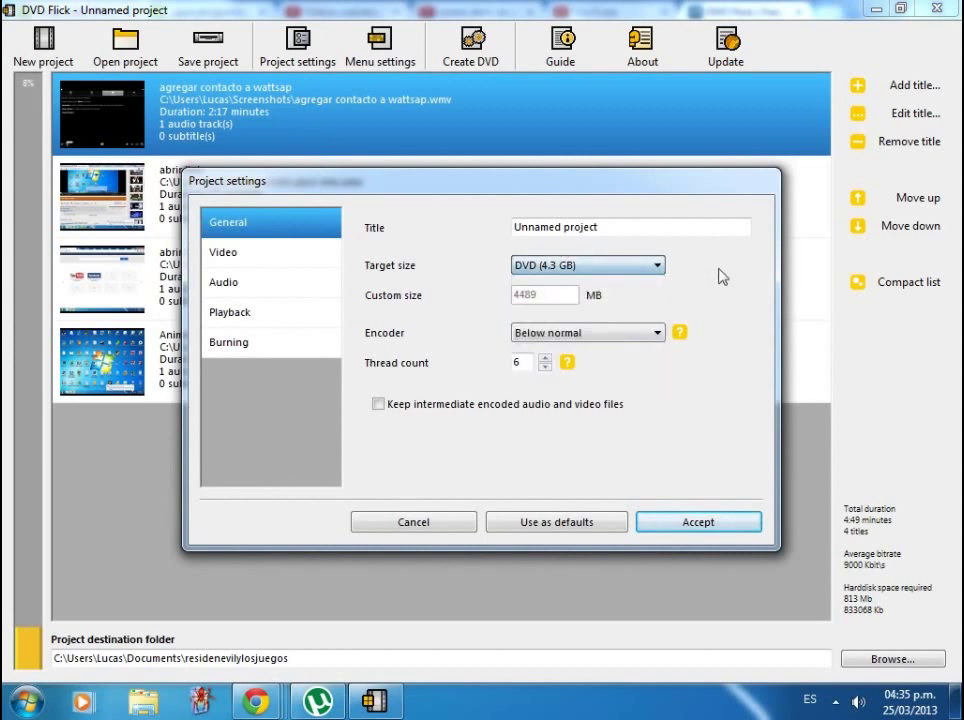
click(609, 343)
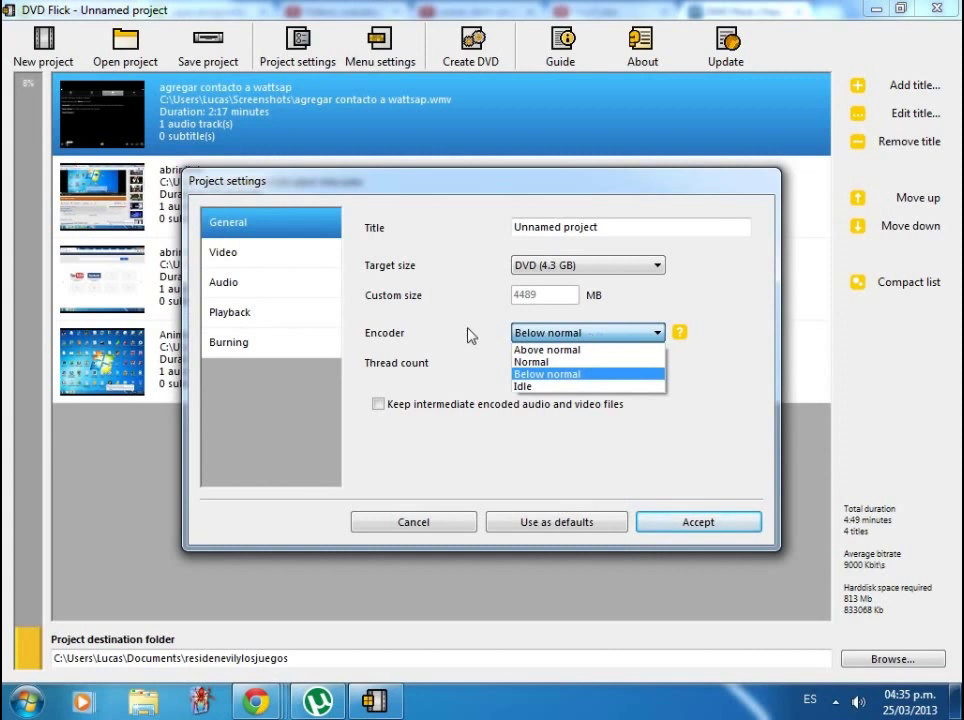
key(Up)
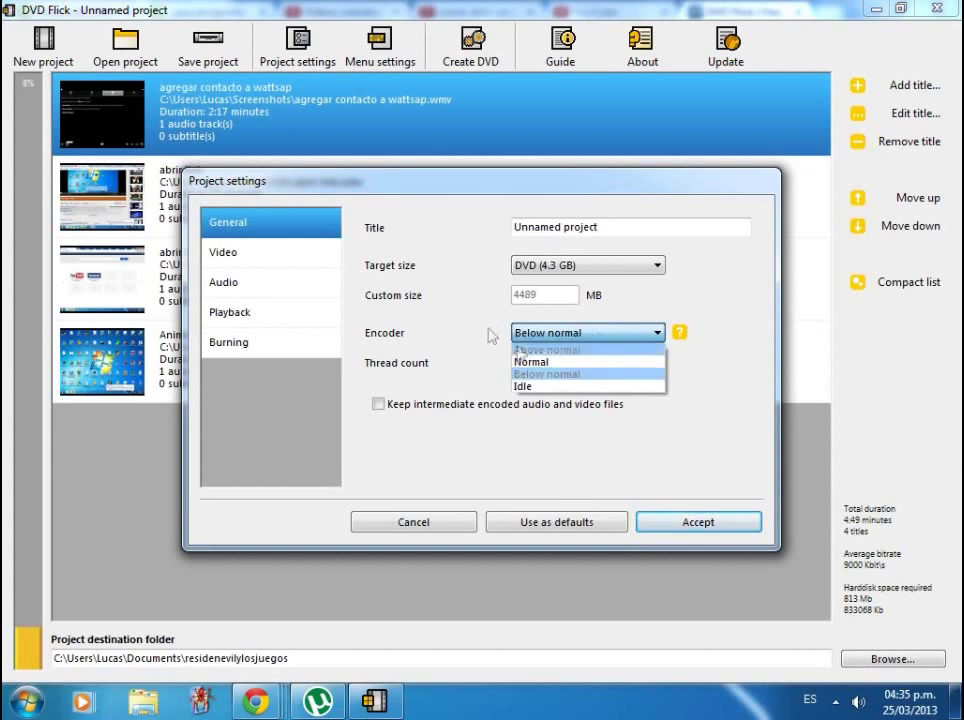
key(Return)
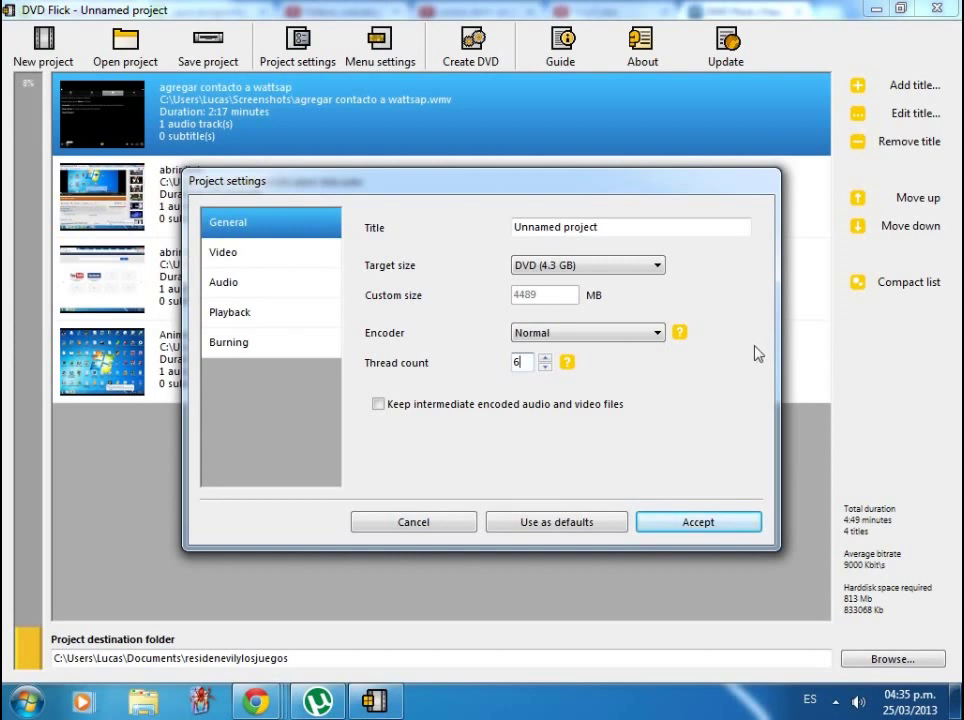
In the project's video settings, choose PAL as target format, Normal encoding and an Auto-fit target bitrate
click(292, 256)
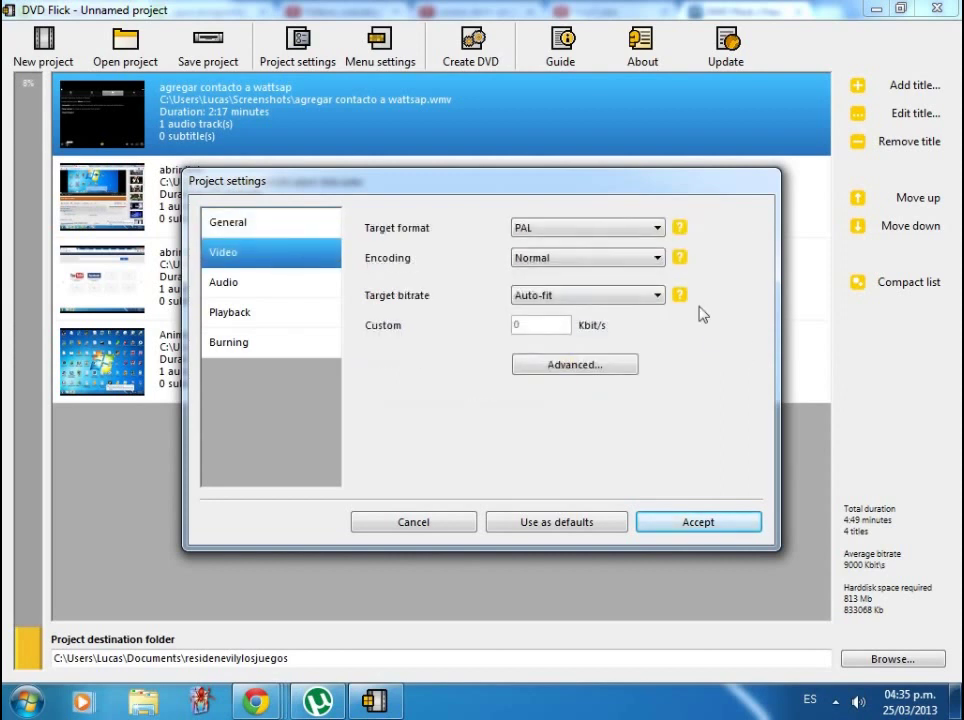
click(659, 232)
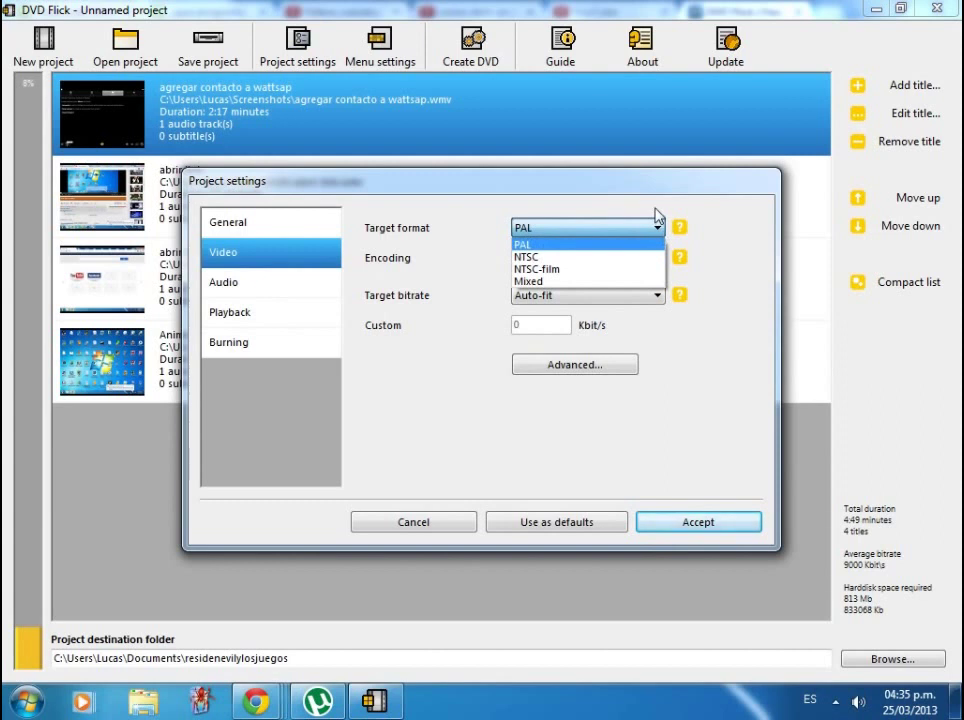
click(578, 228)
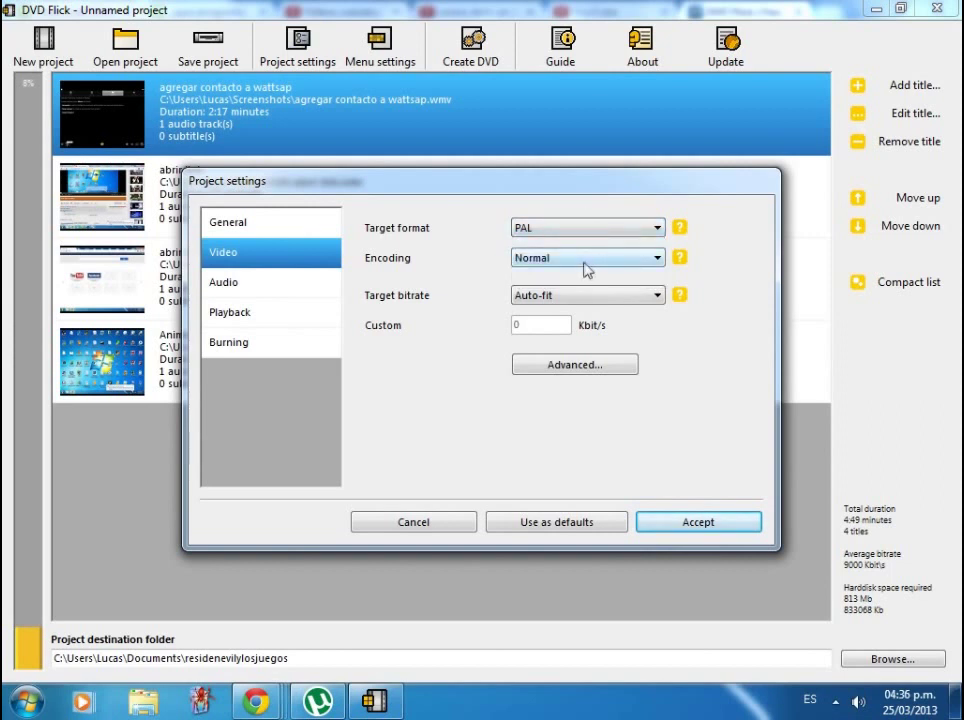
click(585, 262)
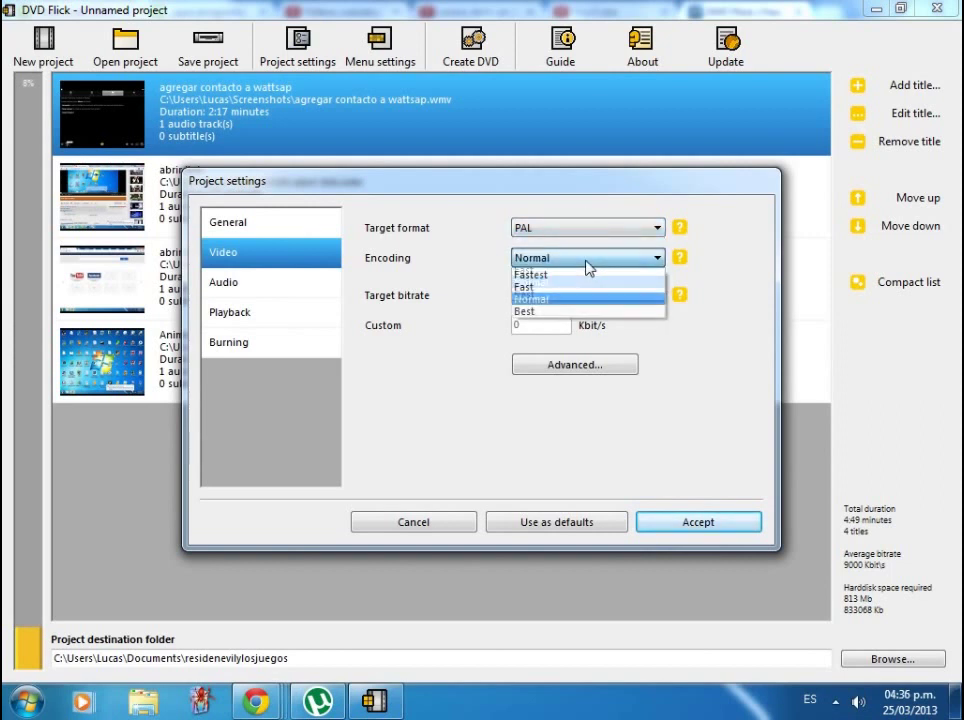
click(556, 304)
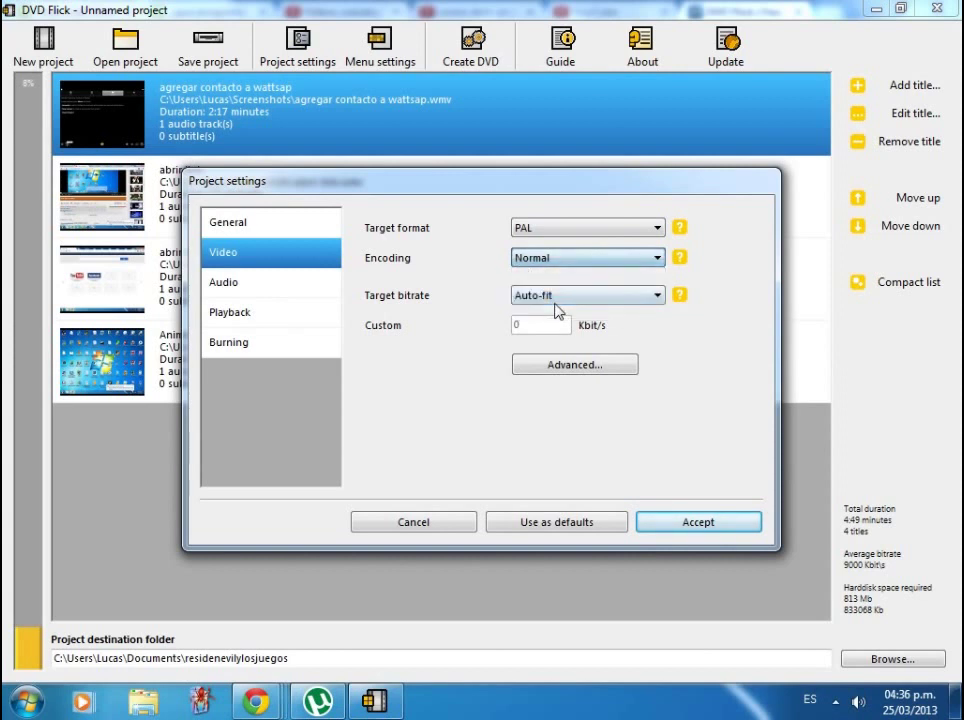
click(556, 297)
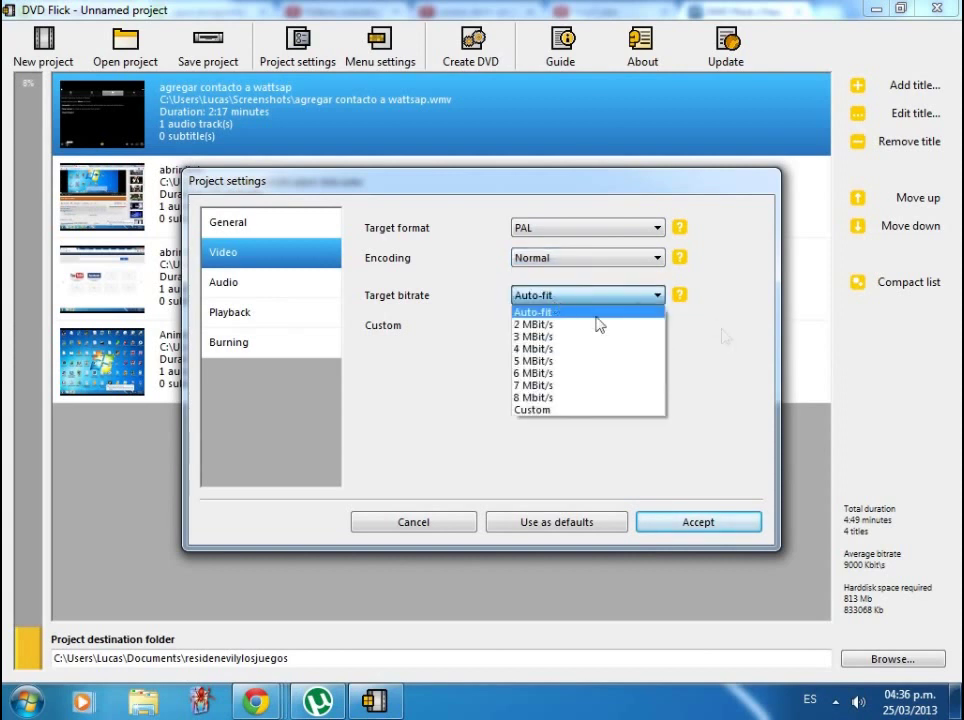
click(597, 313)
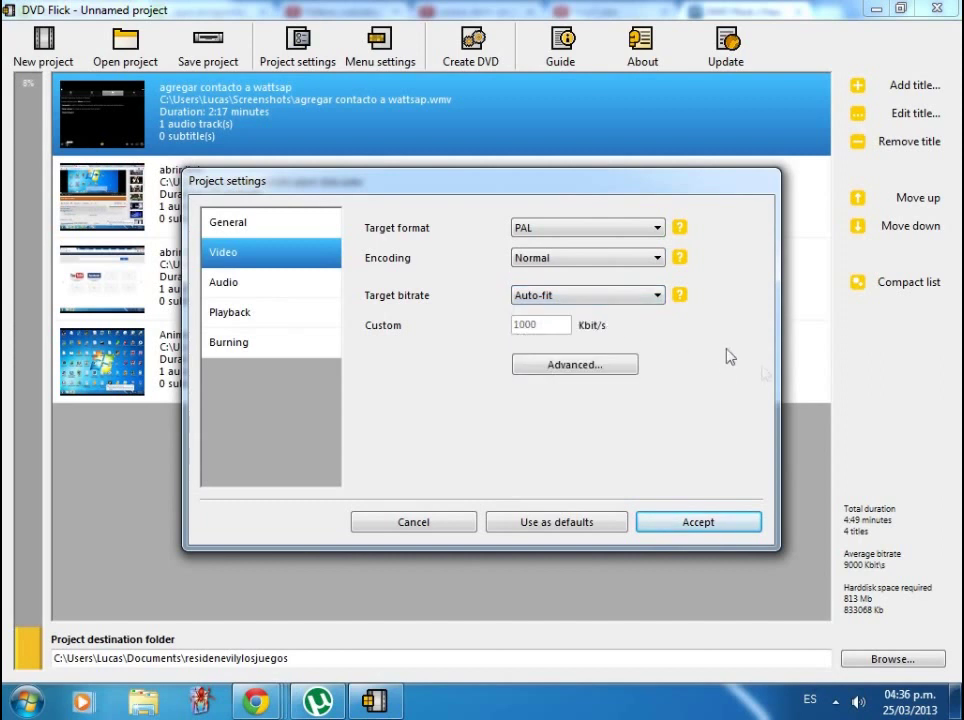
Review the project's audio, playback and burning settings and accept the project settings
click(279, 284)
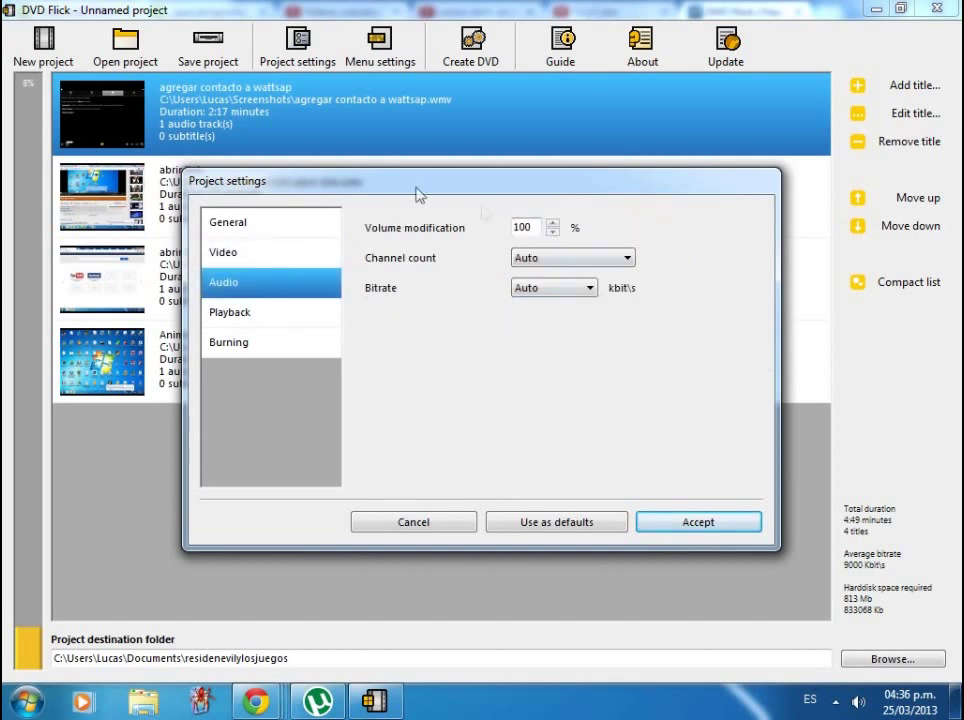
click(262, 316)
click(252, 340)
click(240, 228)
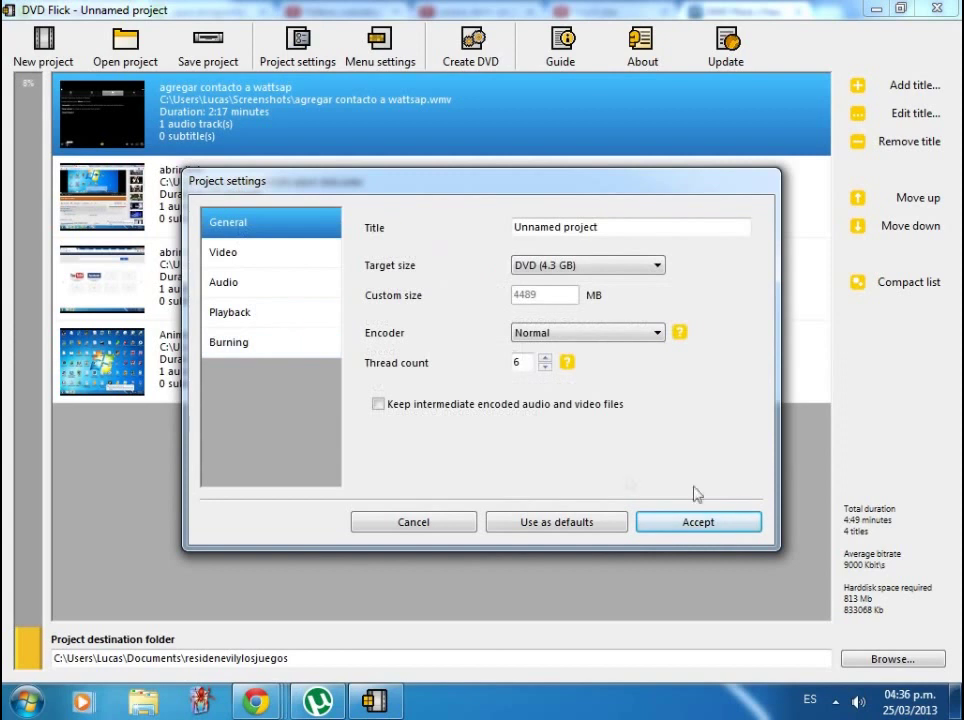
click(714, 527)
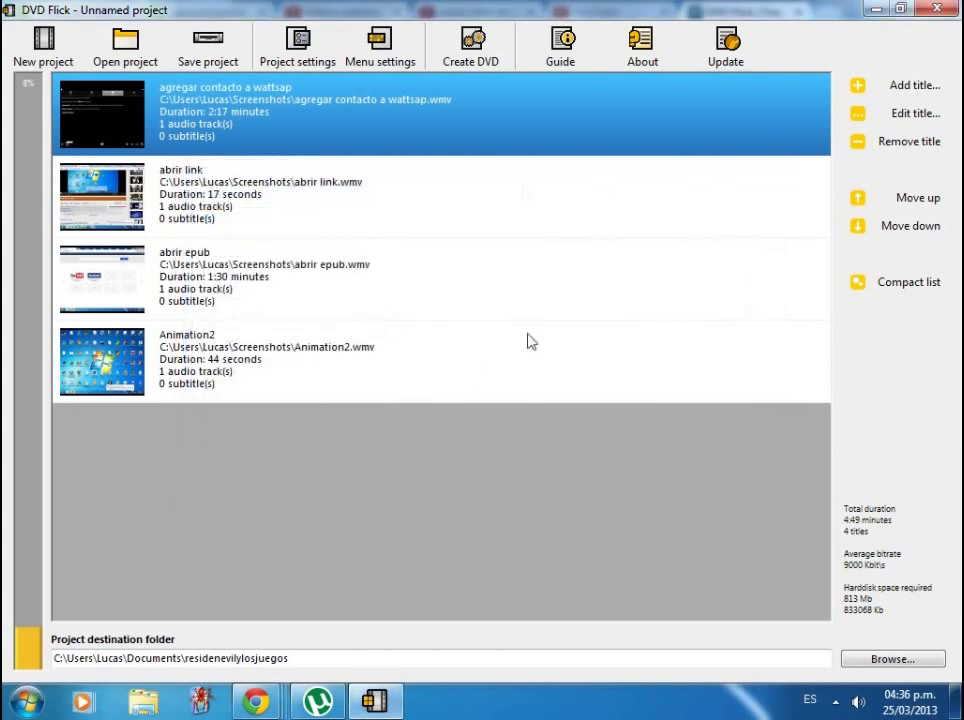
Create the DVD, allowing the existing destination folder's contents to be deleted, and close the progress window once encoding finishes
click(476, 455)
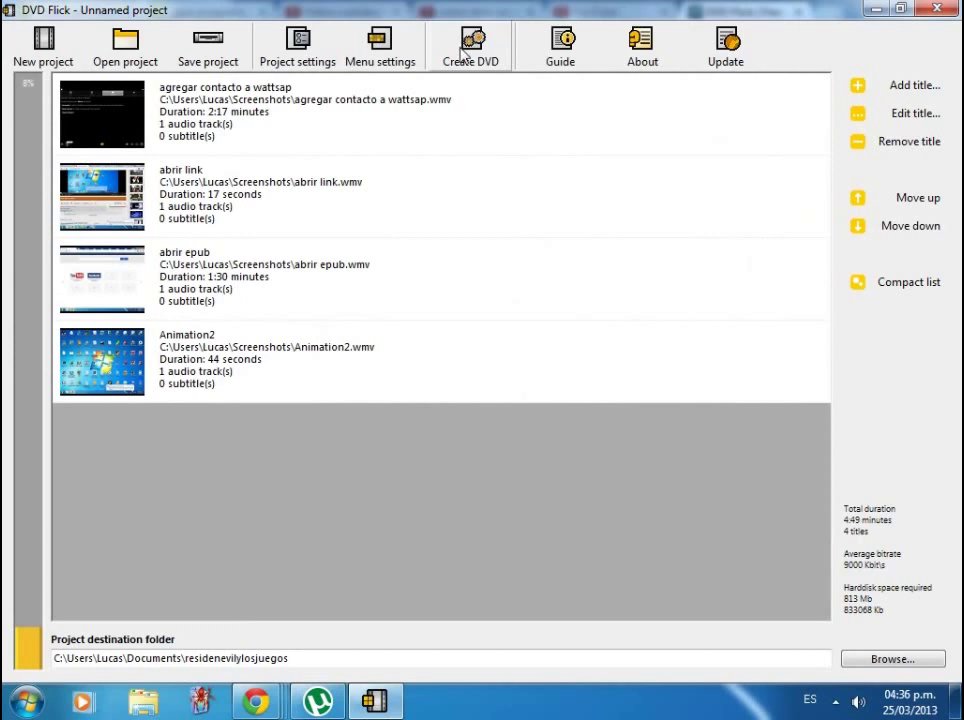
click(476, 52)
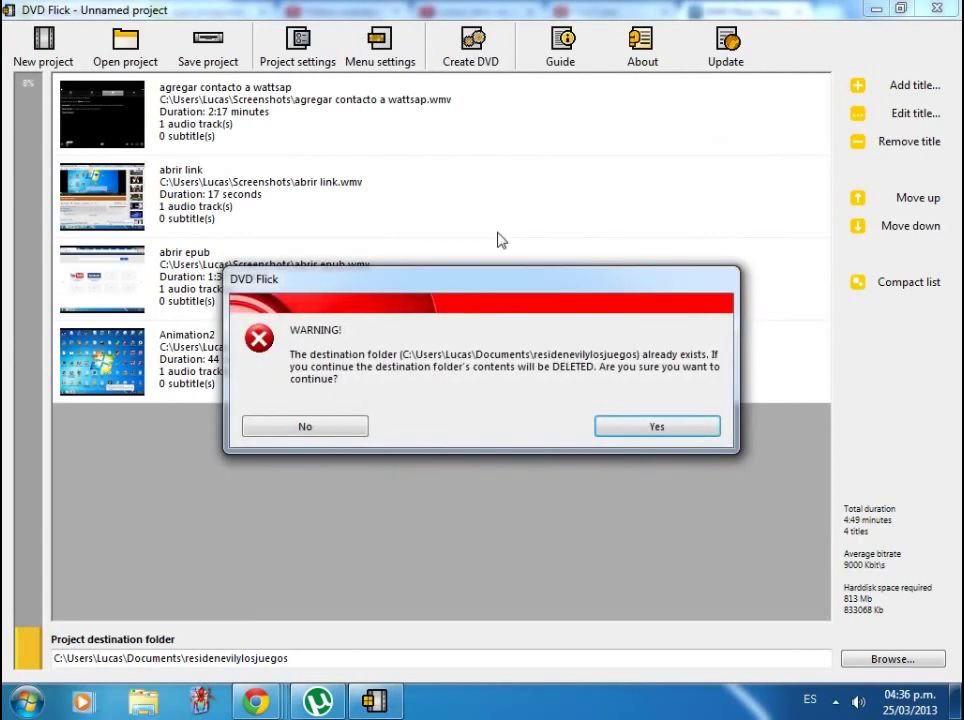
click(682, 430)
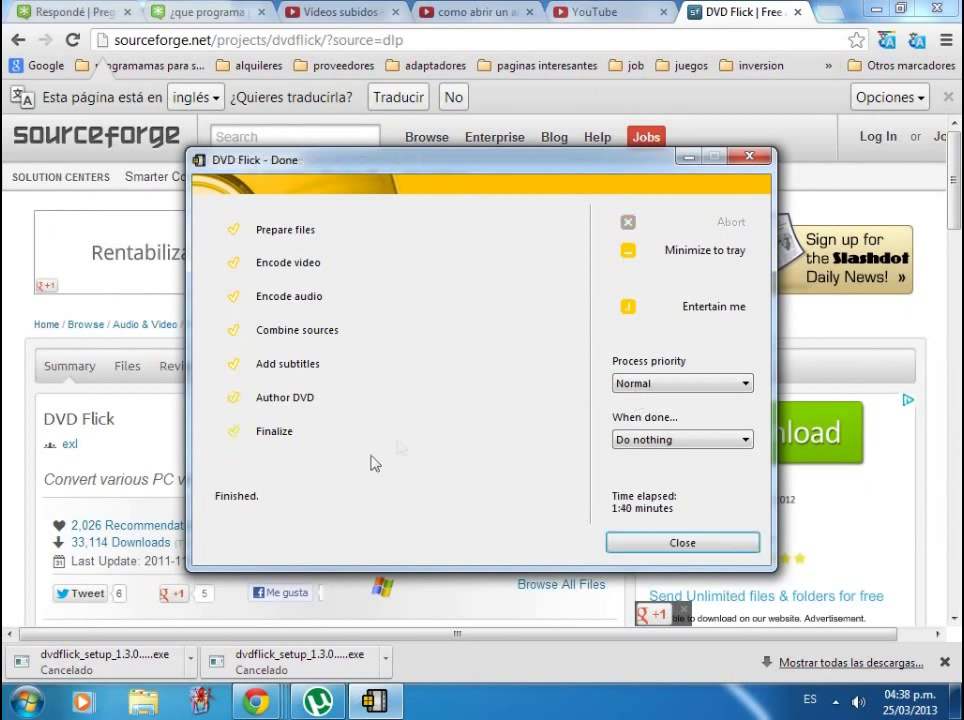
click(668, 548)
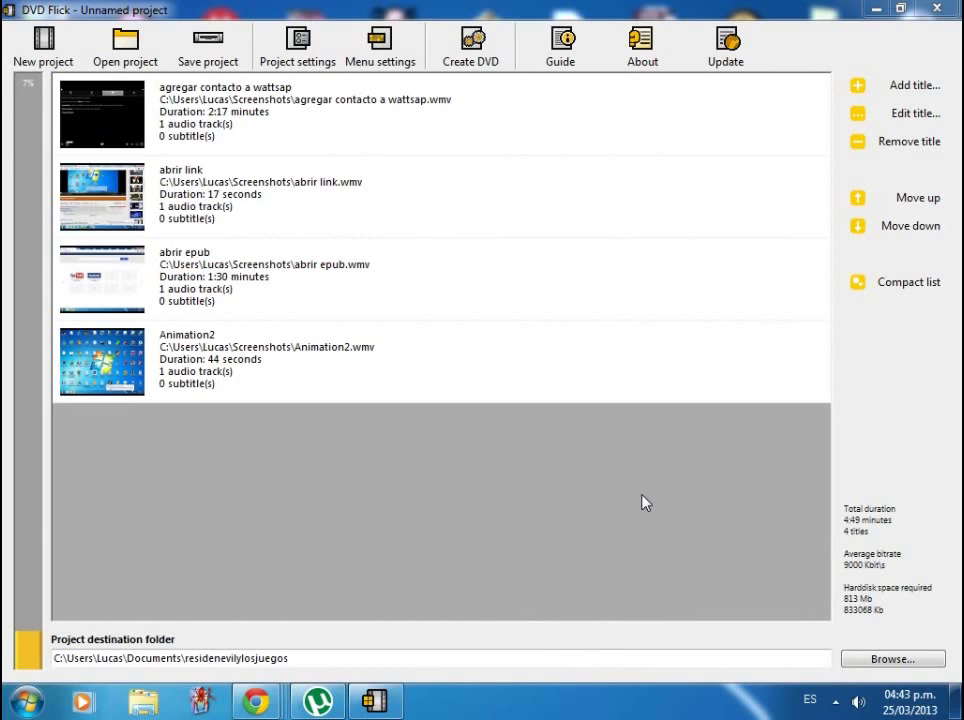
Add the subtitle file subtitullos.srt as a subtitle track to the title "agregar contacto a wattsap"
click(390, 122)
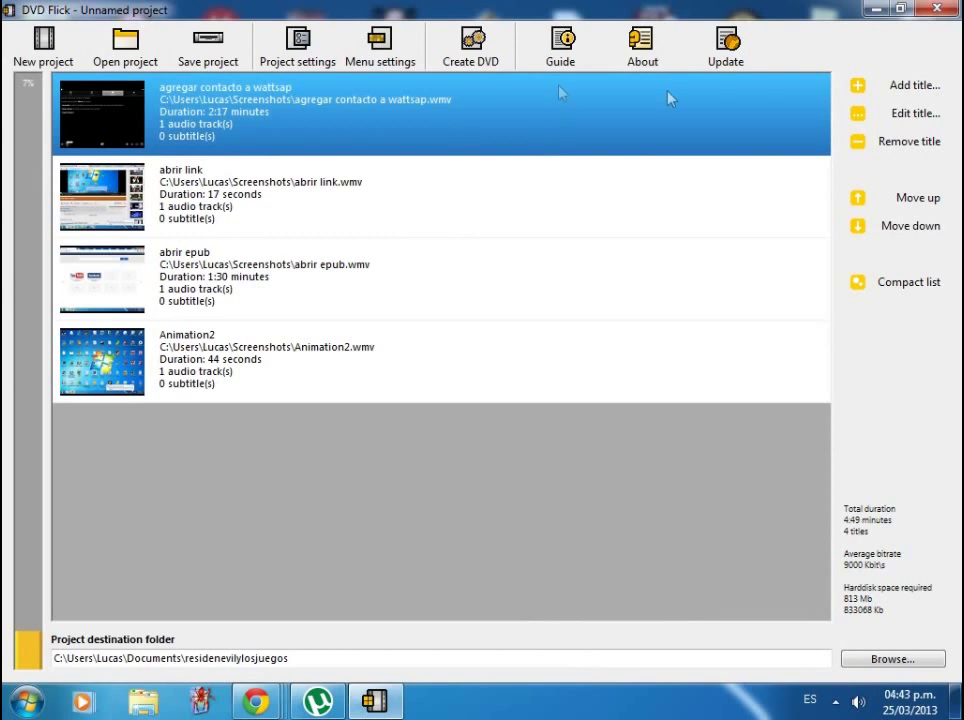
click(231, 129)
click(910, 115)
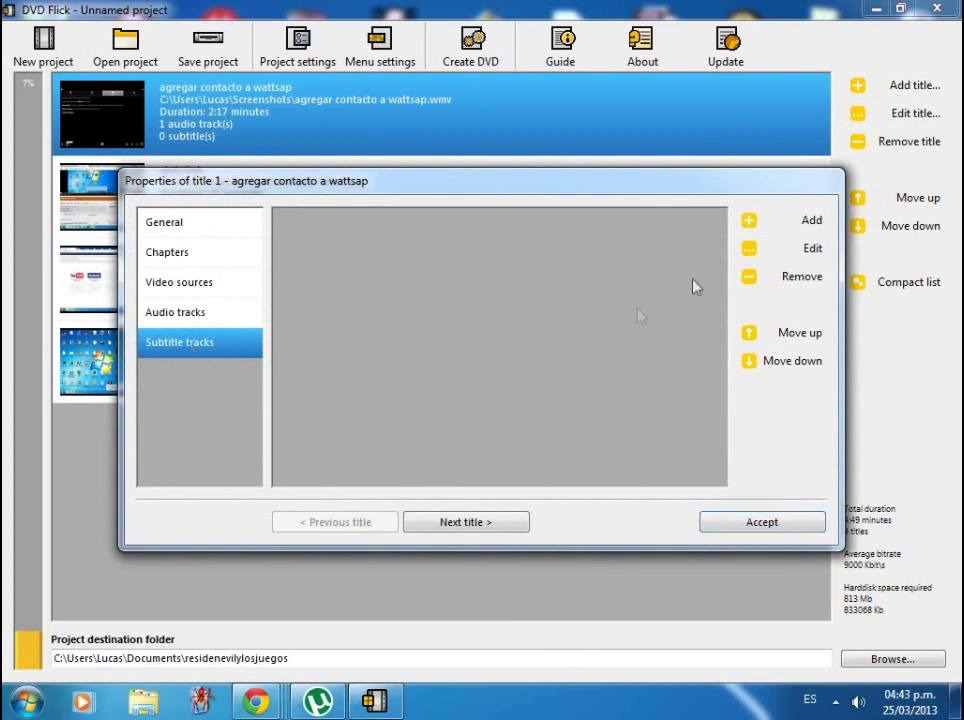
click(797, 221)
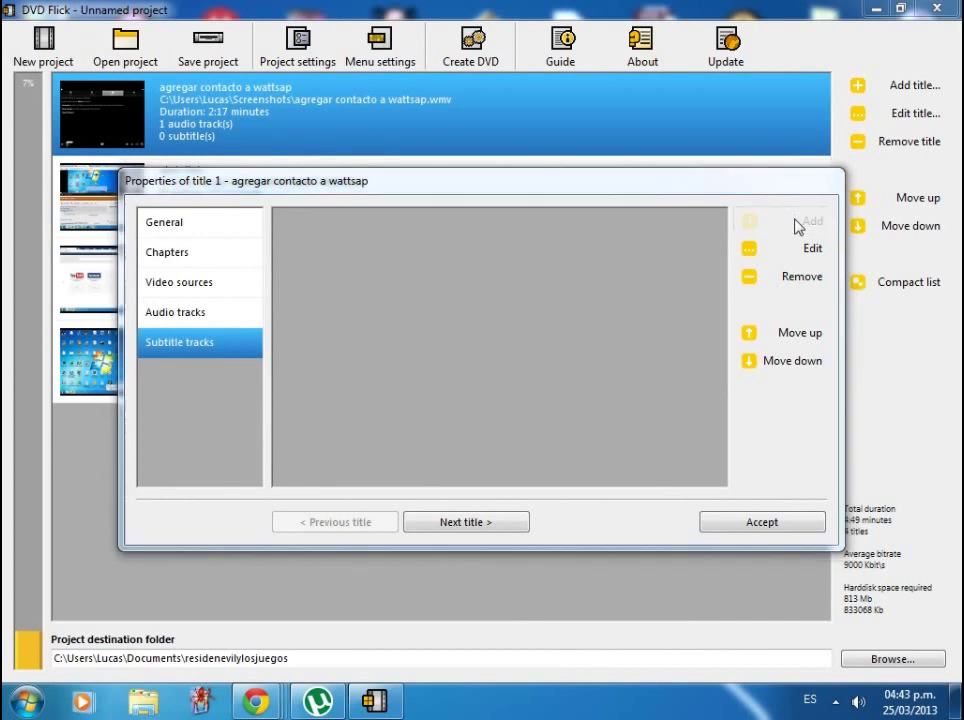
click(252, 185)
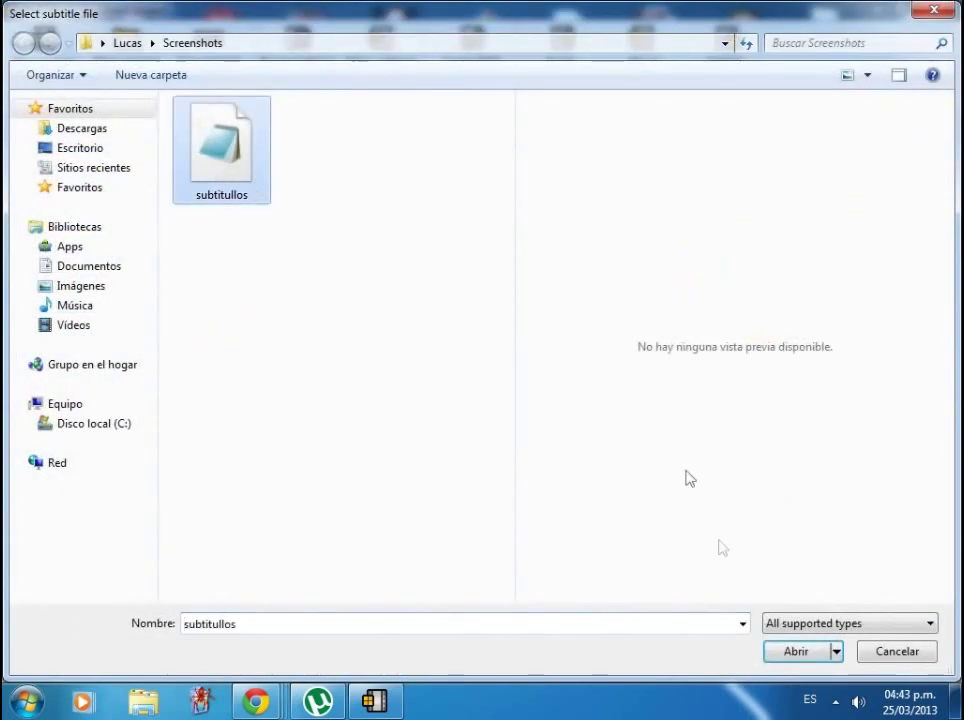
click(796, 651)
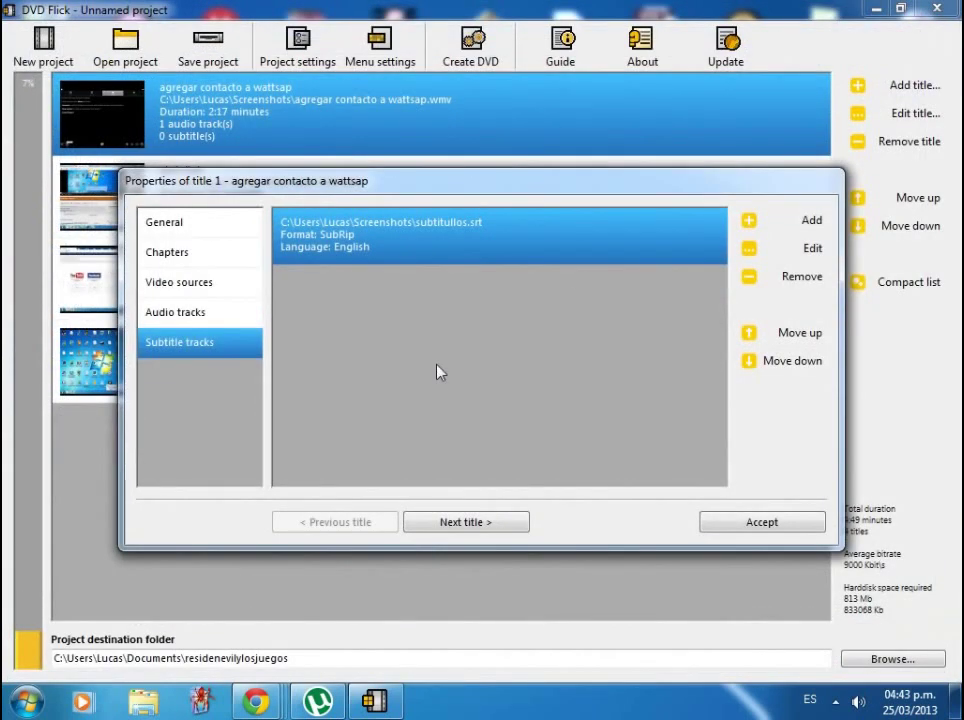
Edit the subtitle track, setting its top margin to 41 and auto-fitting the text size to 22
click(778, 250)
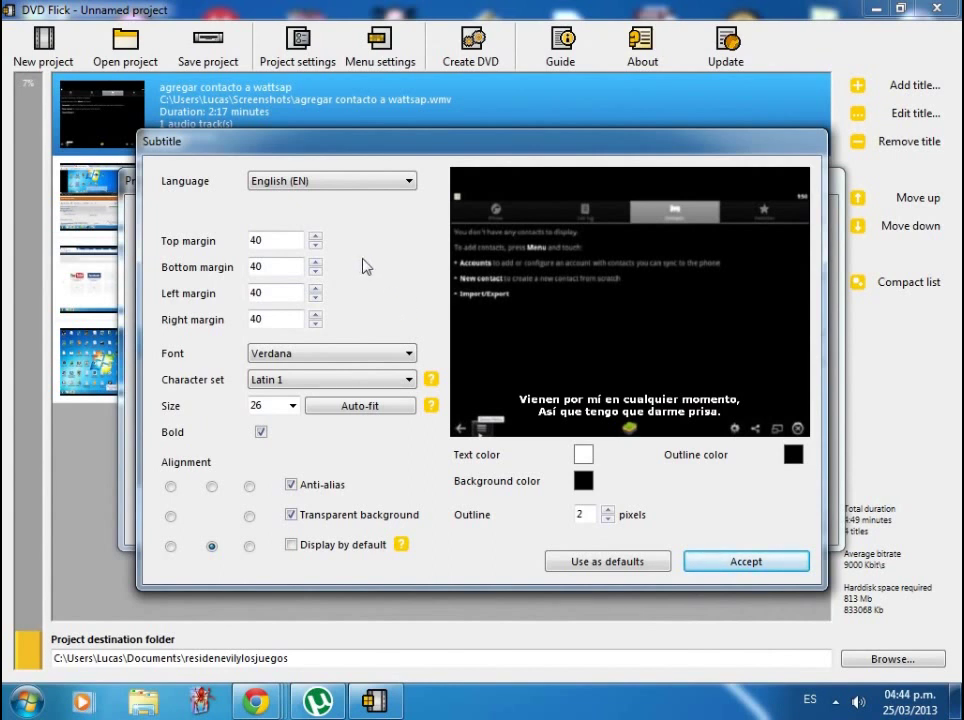
click(315, 239)
click(315, 239)
click(315, 239)
click(341, 416)
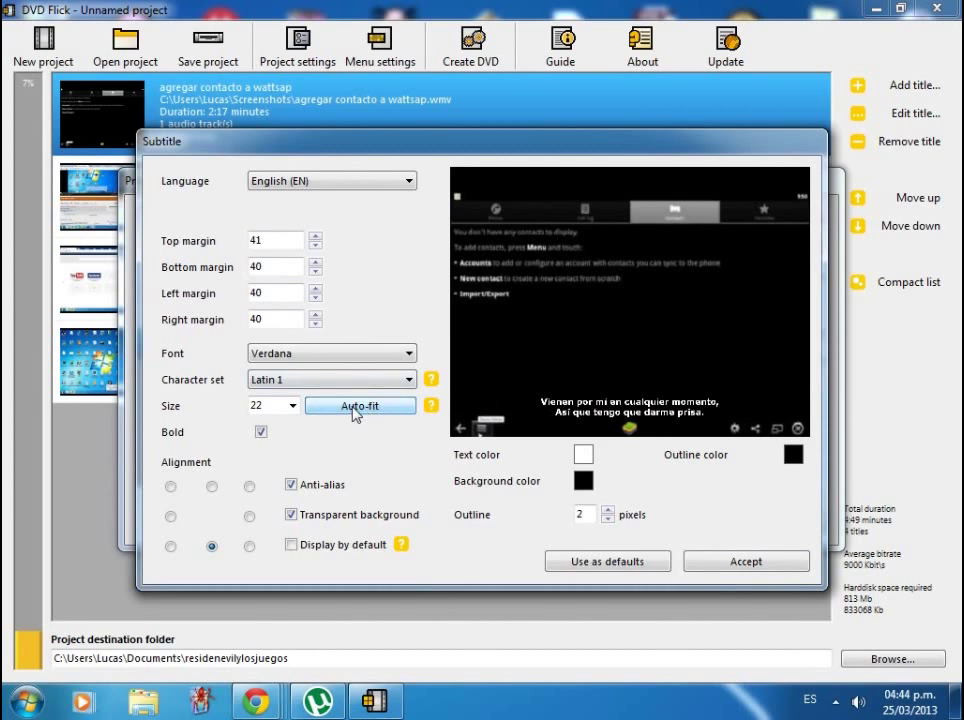
Try several subtitle fonts, choose Webdings, and accept the subtitle settings and the title properties
click(396, 359)
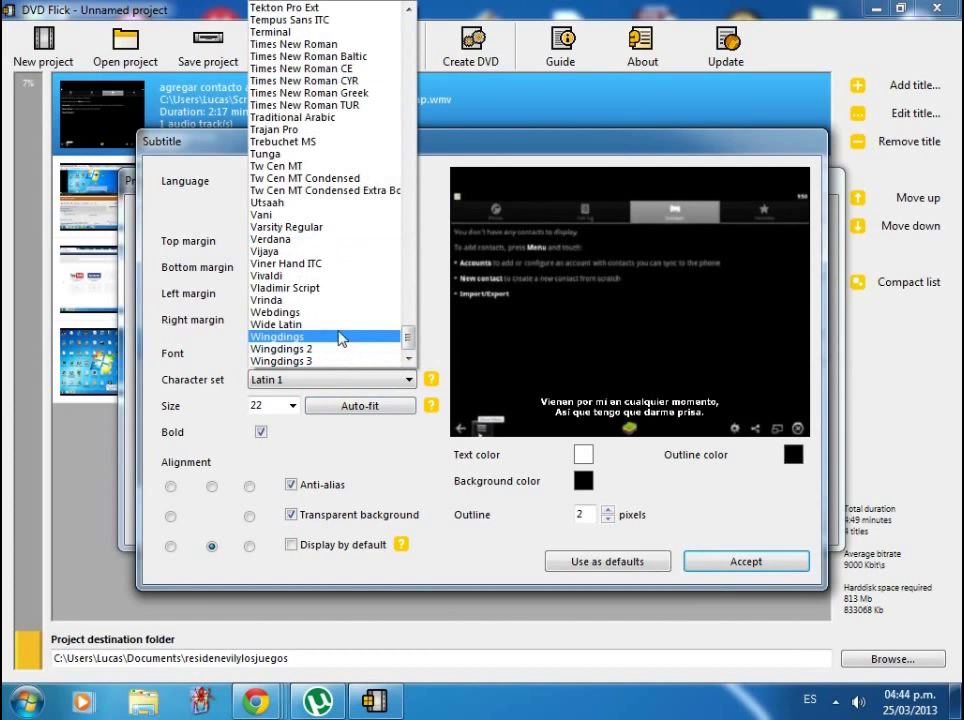
click(338, 334)
click(394, 356)
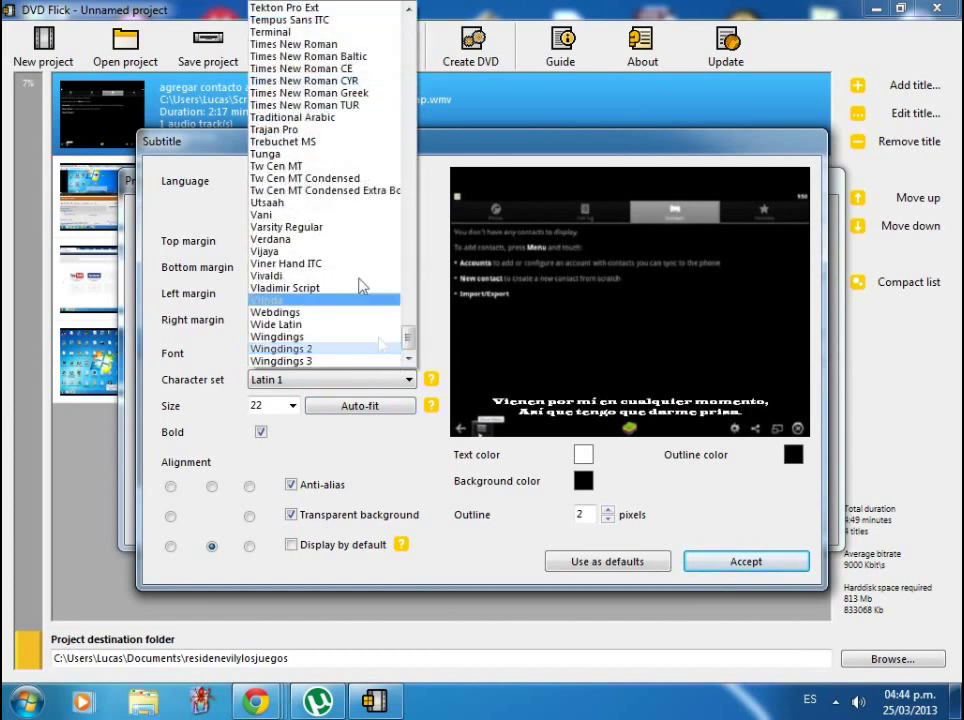
click(346, 131)
scroll(380, 430, down, 15)
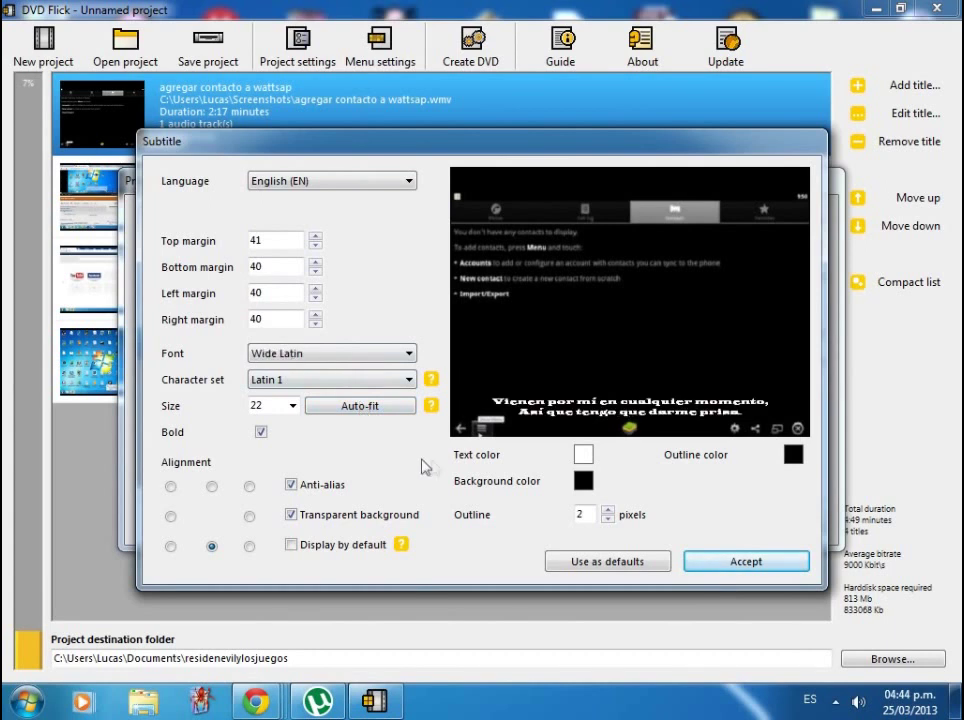
scroll(410, 440, up, 1)
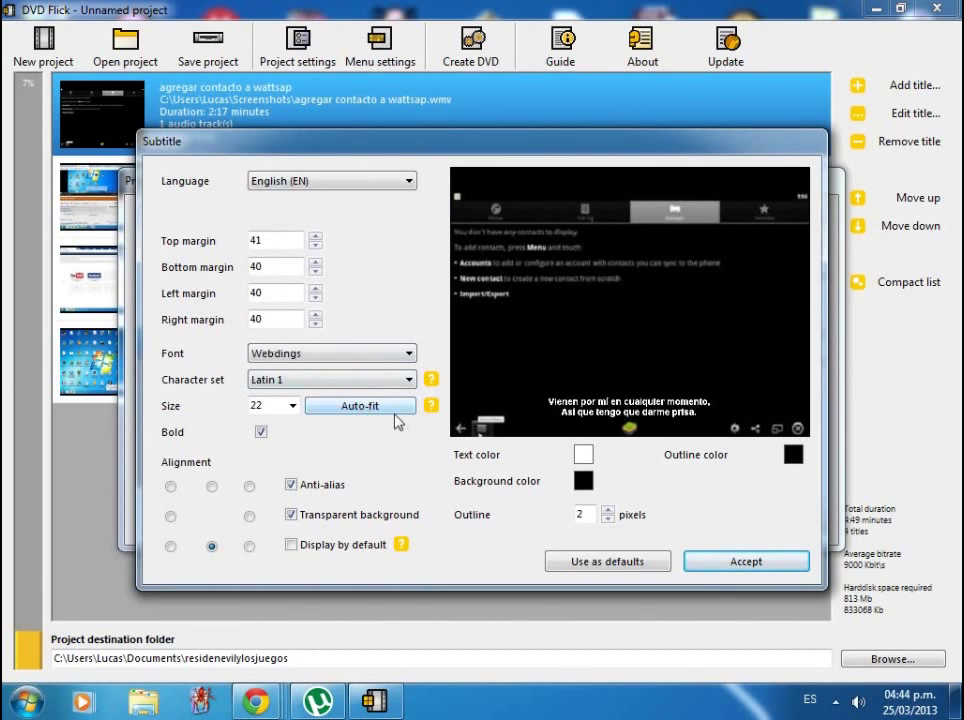
click(748, 561)
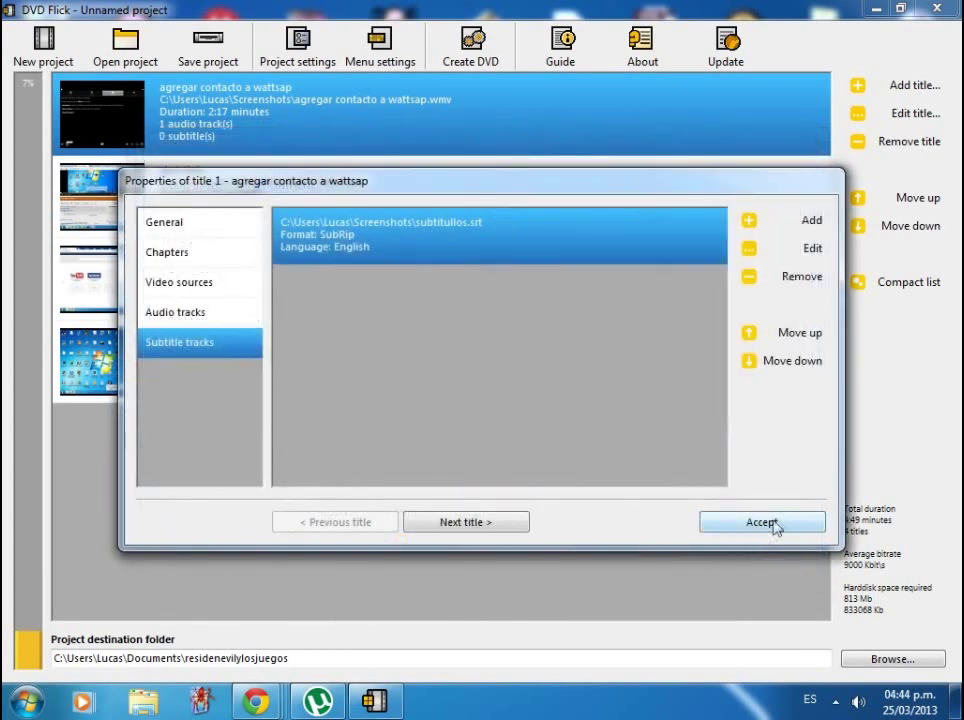
click(775, 525)
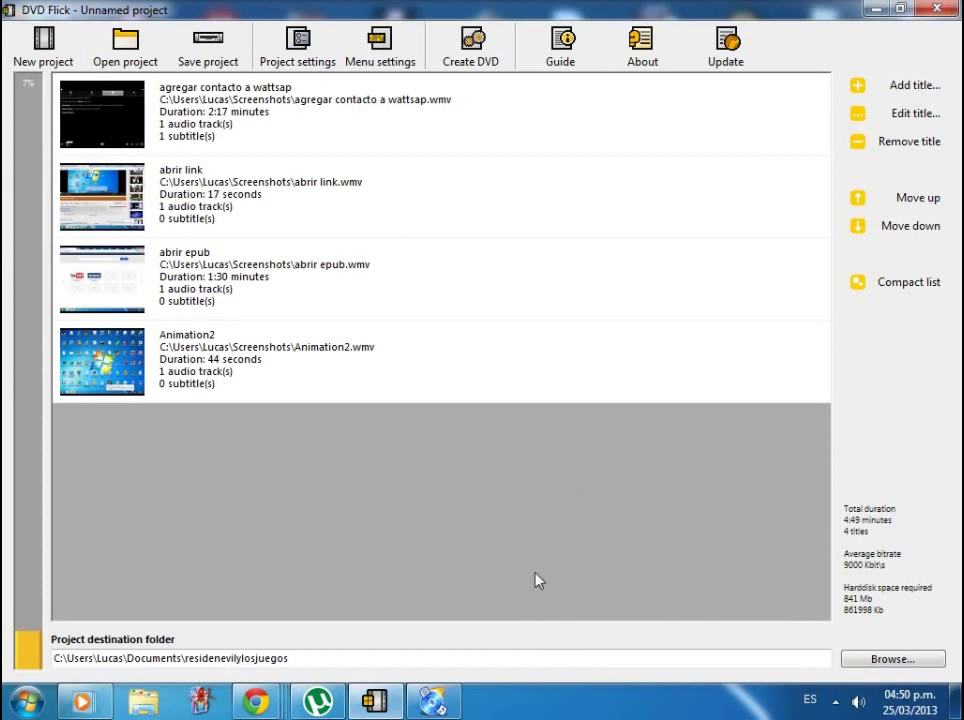
Switch to CDBurnerXP and start a DVD de Video disc
click(432, 702)
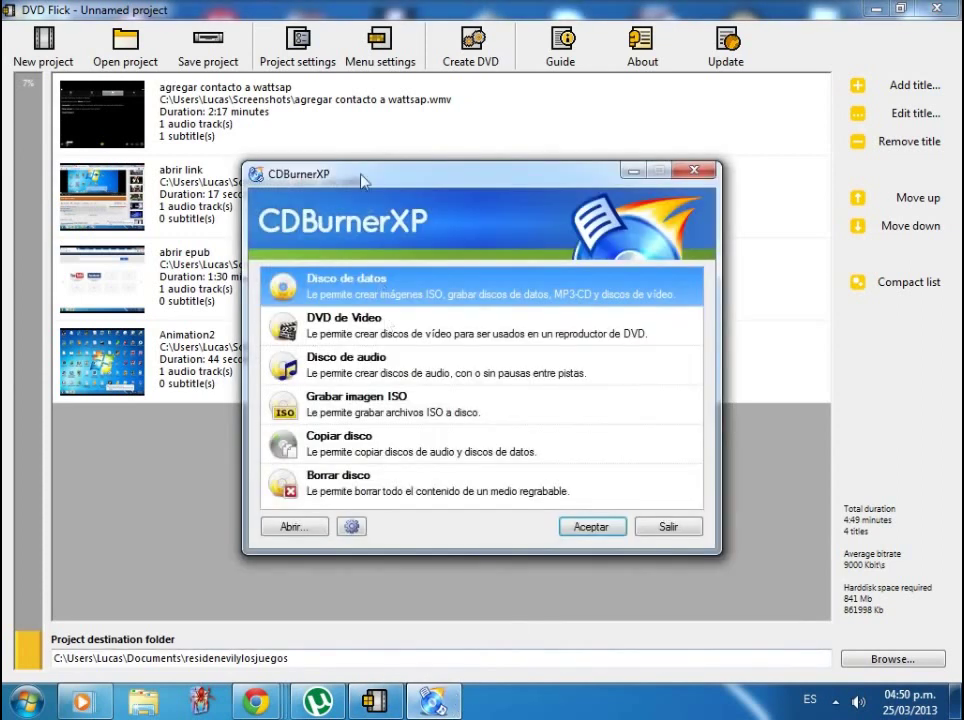
drag(349, 176, 330, 166)
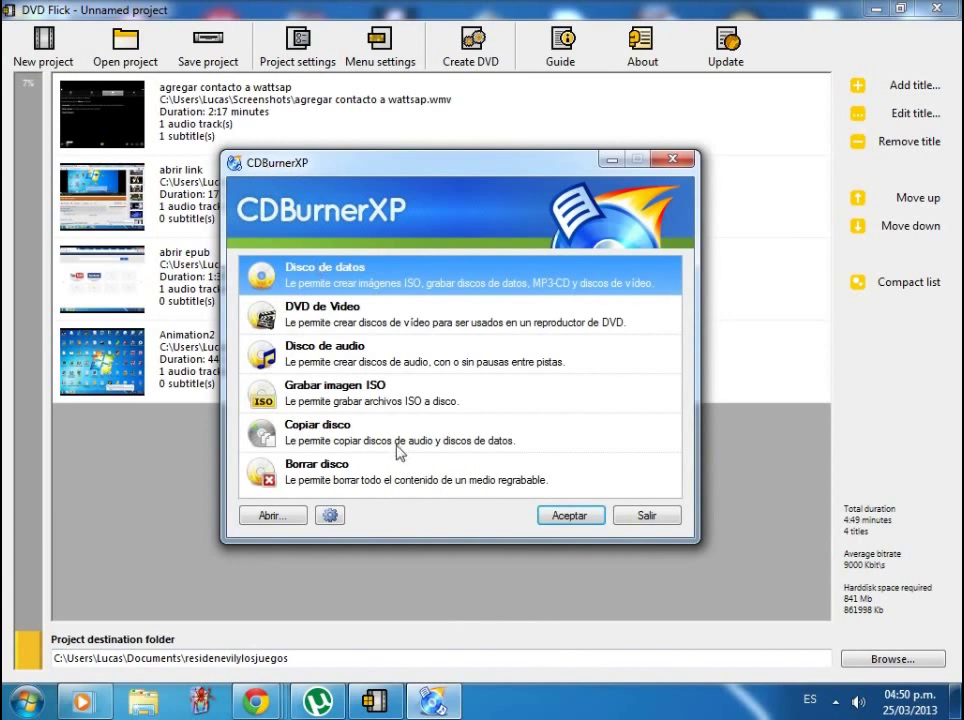
click(407, 327)
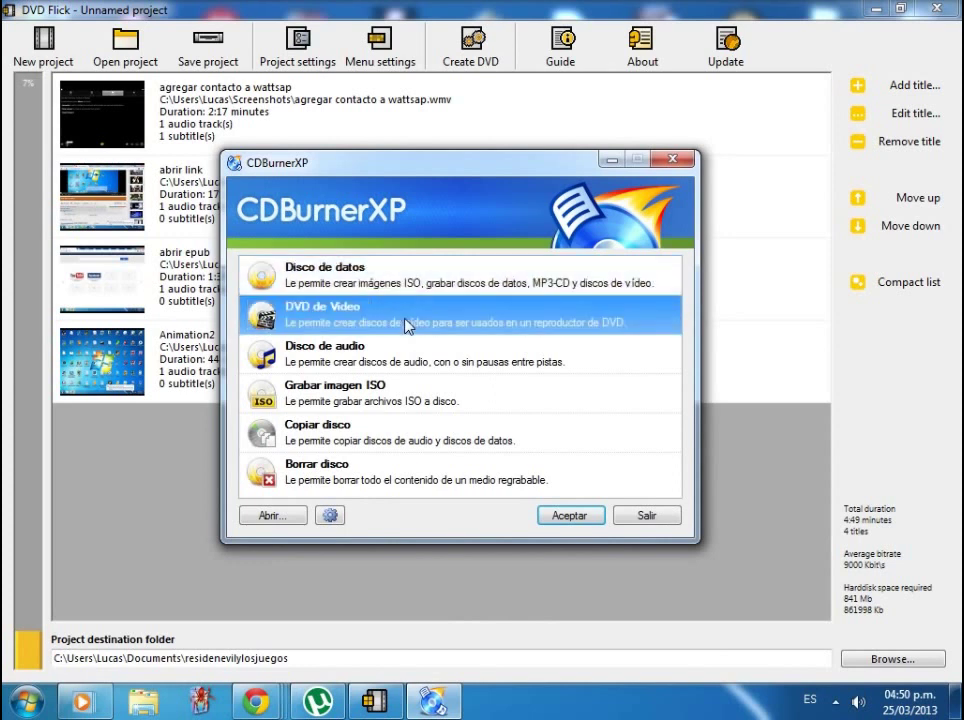
click(569, 516)
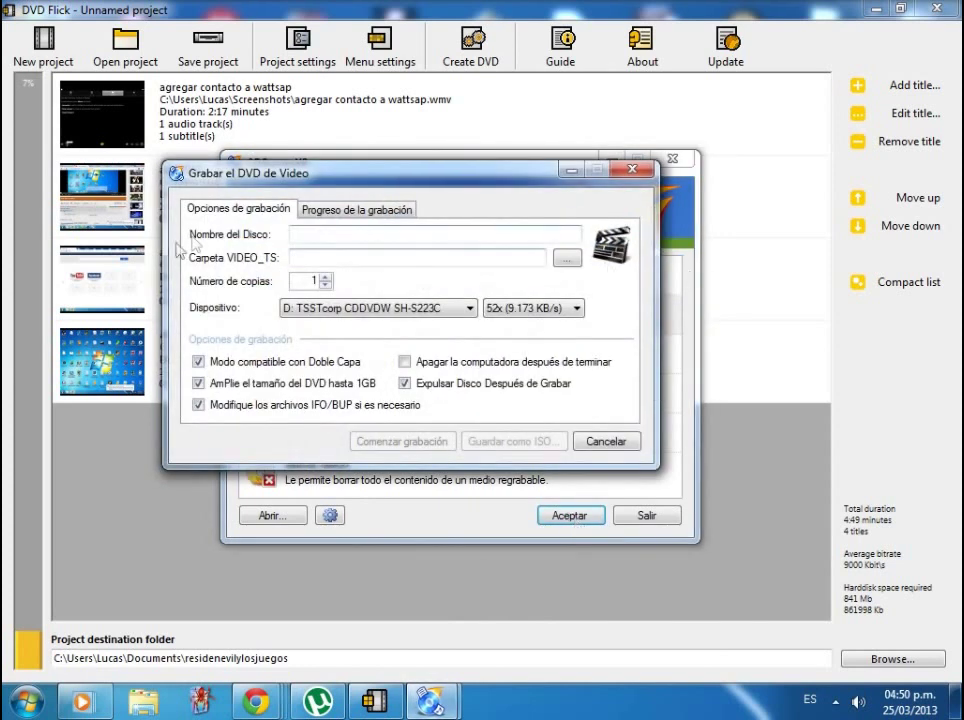
Choose residenevilylosjuegos\dvd\VIDEO_TS as the video folder to burn, checking it against the project destination folder in DVD Flick
click(566, 259)
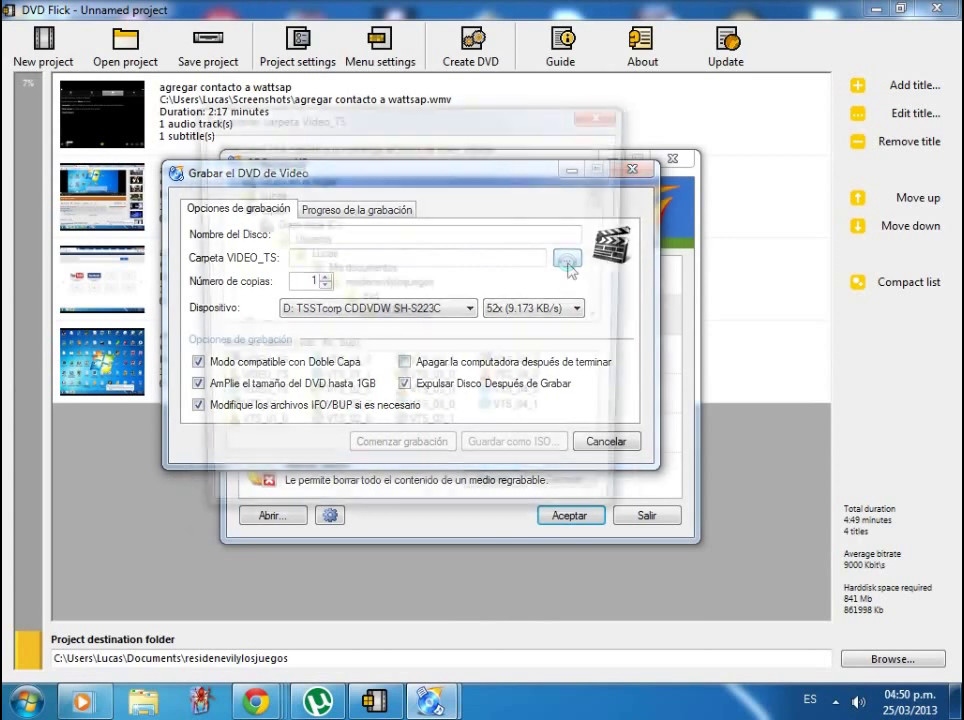
scroll(525, 268, down, 1)
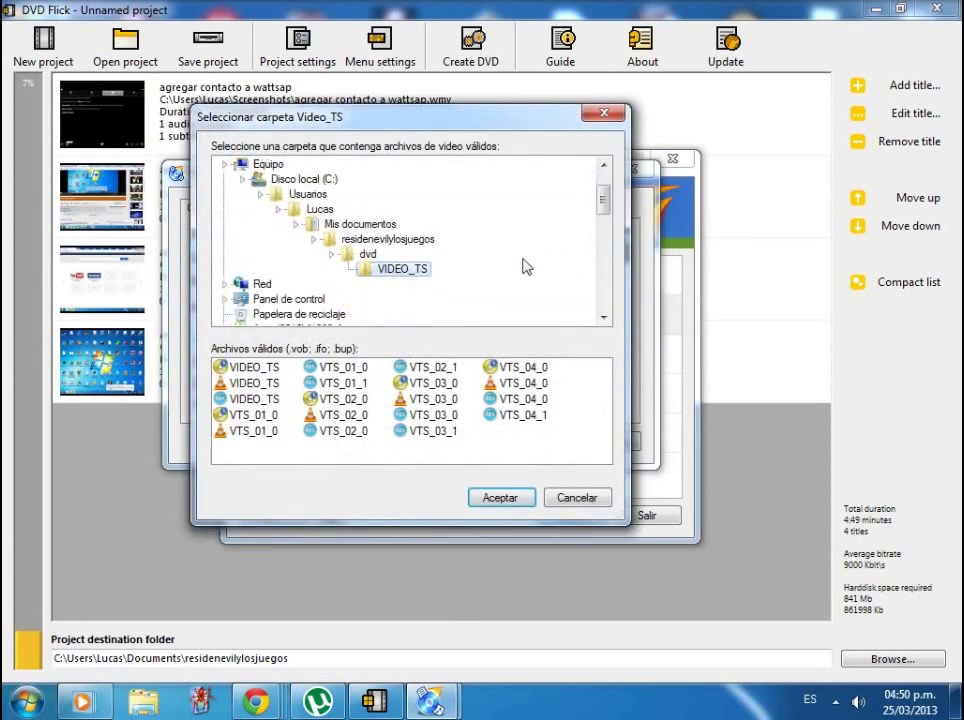
scroll(490, 270, up, 2)
scroll(380, 270, down, 2)
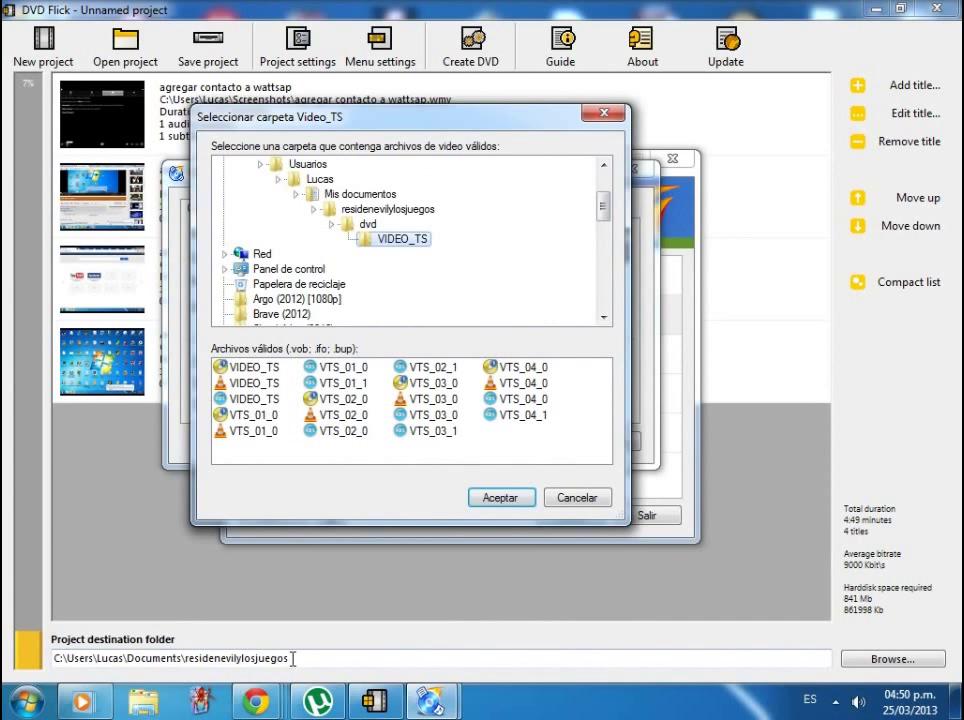
drag(292, 658, 10, 650)
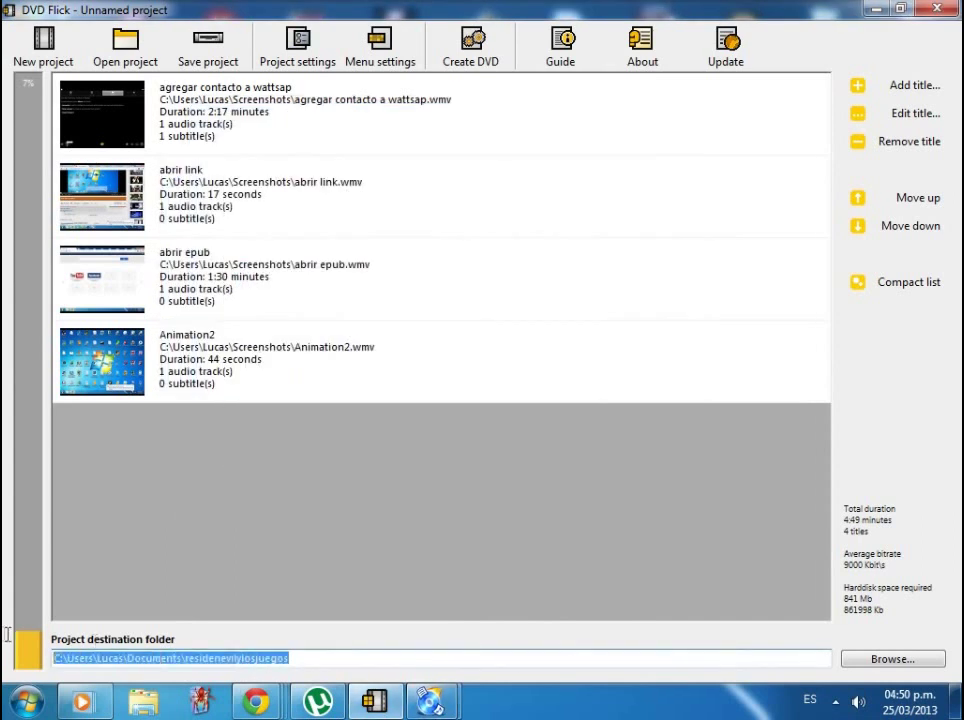
double_click(75, 658)
click(75, 659)
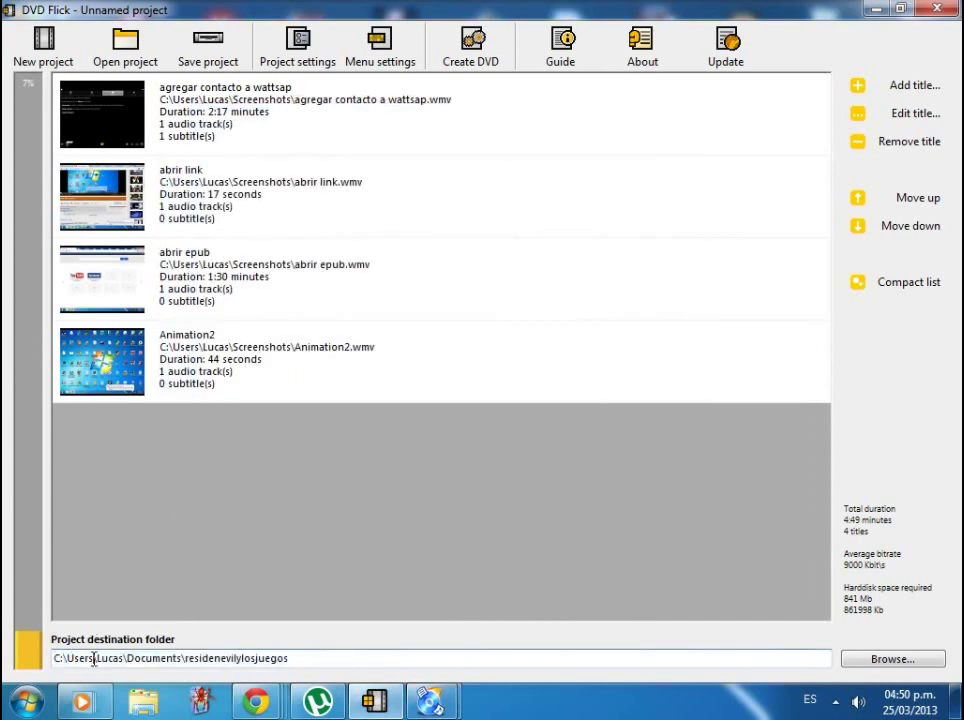
mouse_move(430, 700)
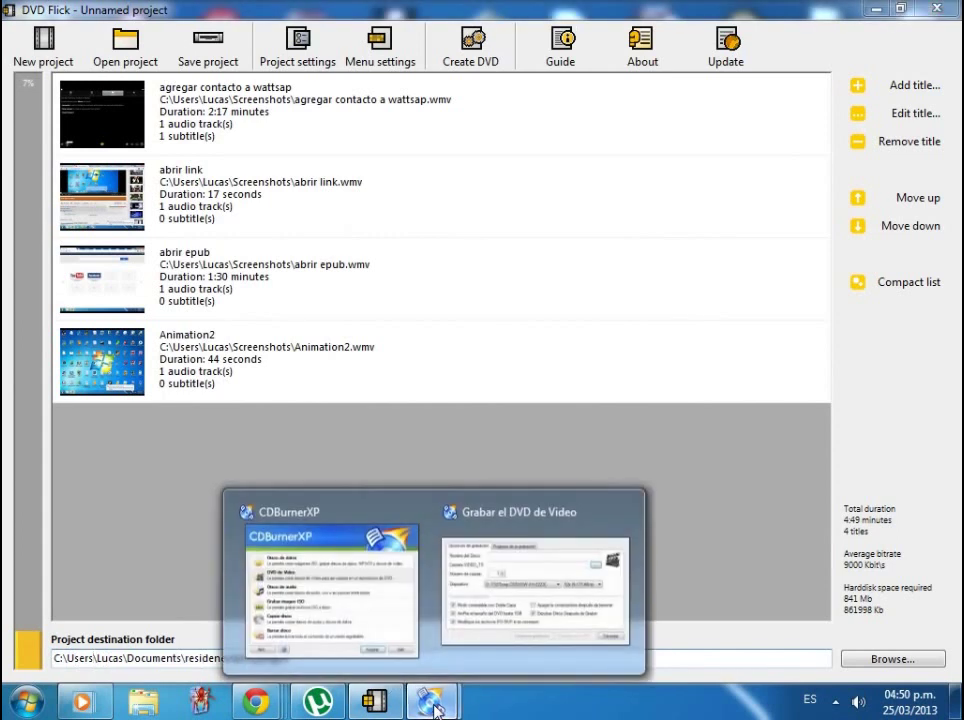
click(473, 619)
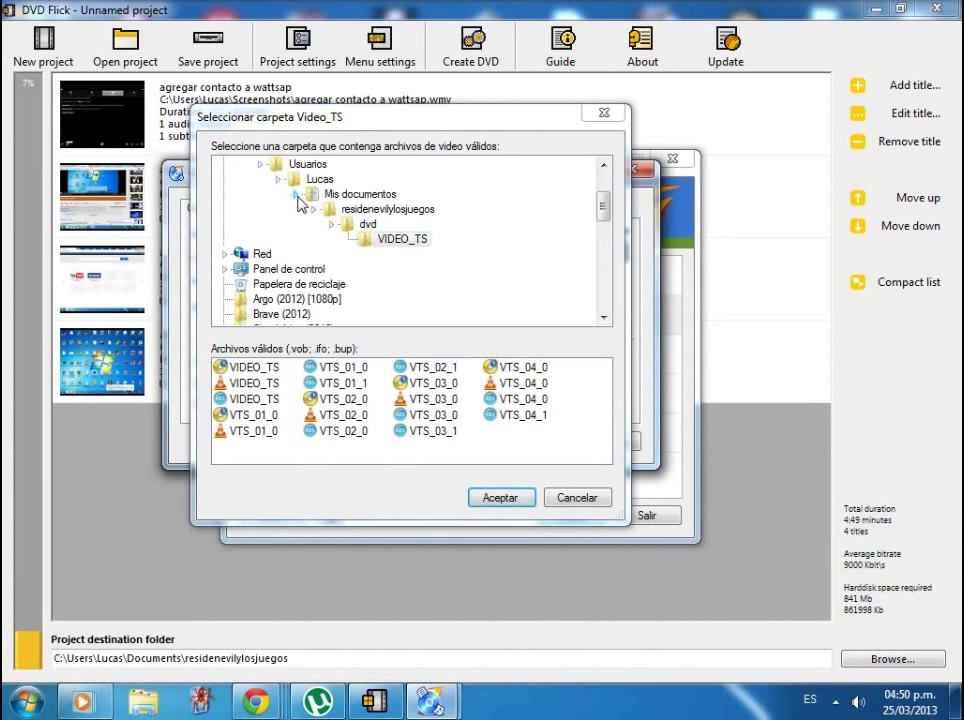
click(499, 498)
Compare the selected VIDEO_TS folder path with the project destination folder in DVD Flick and return to the burning options
drag(302, 258, 632, 277)
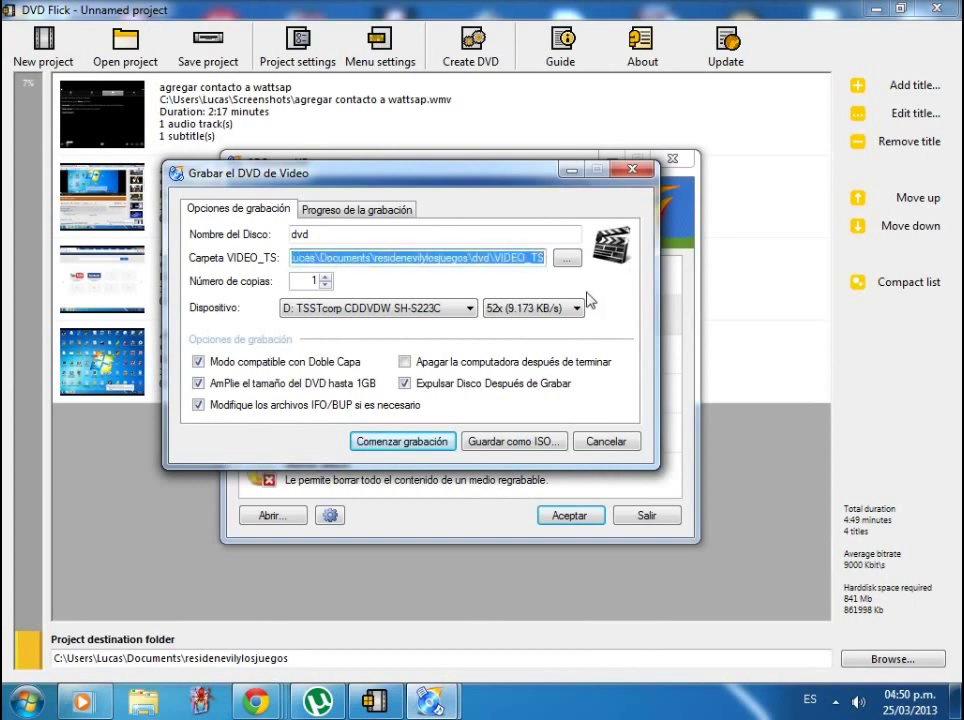
click(512, 258)
double_click(512, 258)
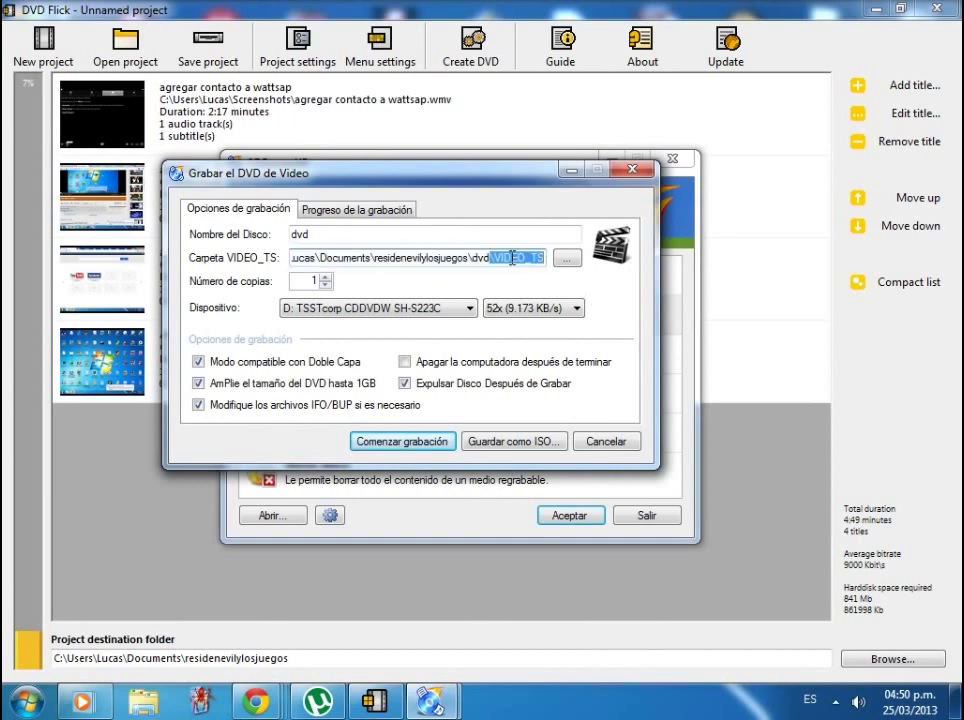
key(Escape)
key(Escape)
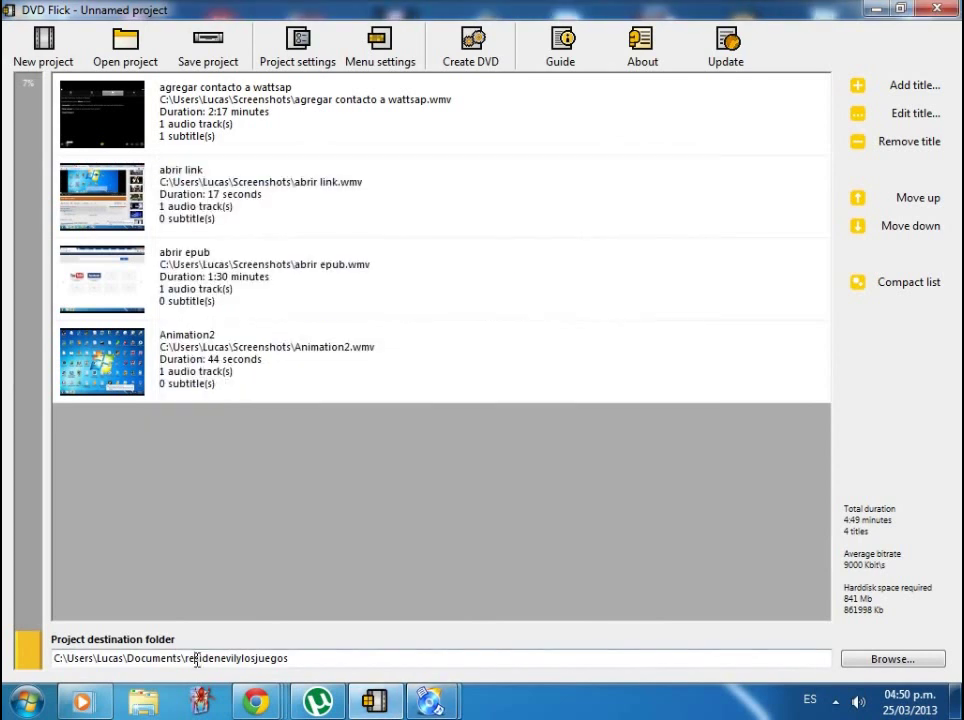
drag(57, 658, 306, 653)
click(306, 653)
mouse_move(440, 706)
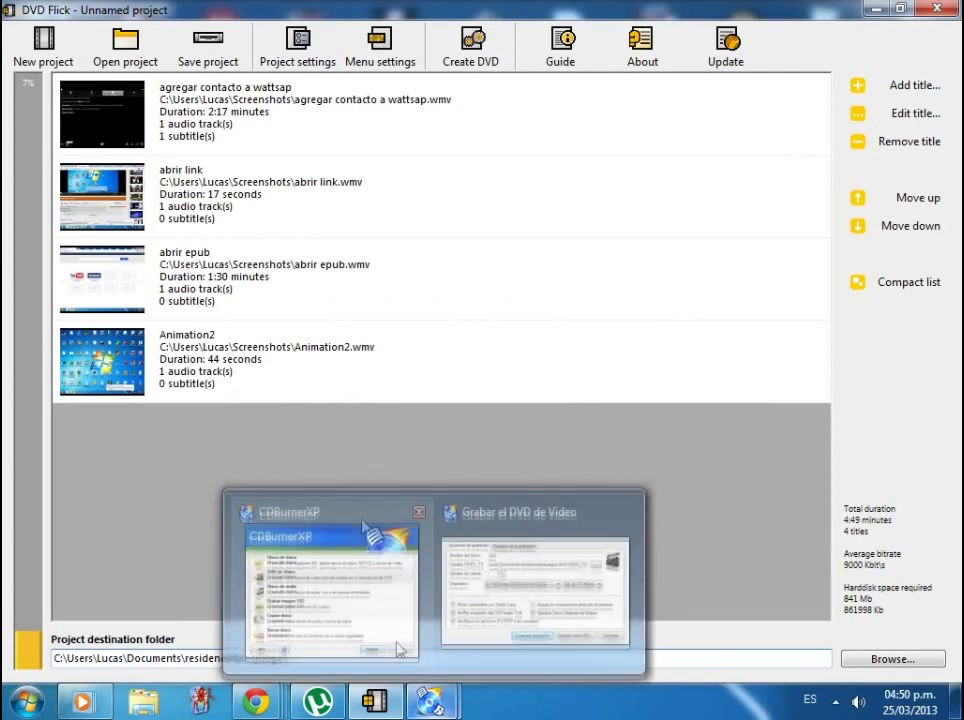
click(540, 590)
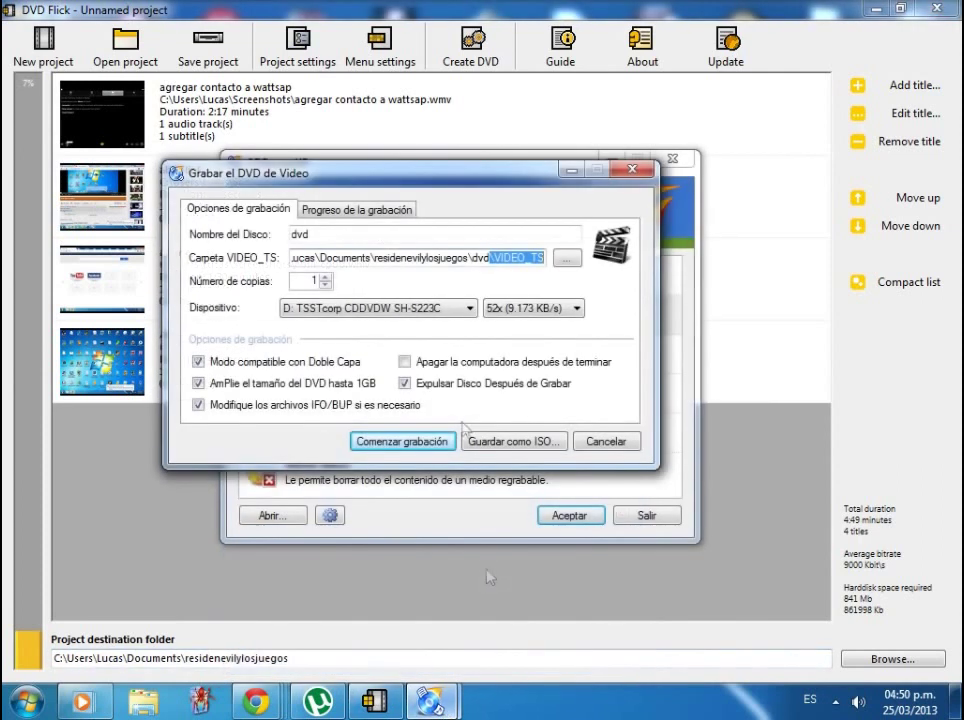
click(320, 258)
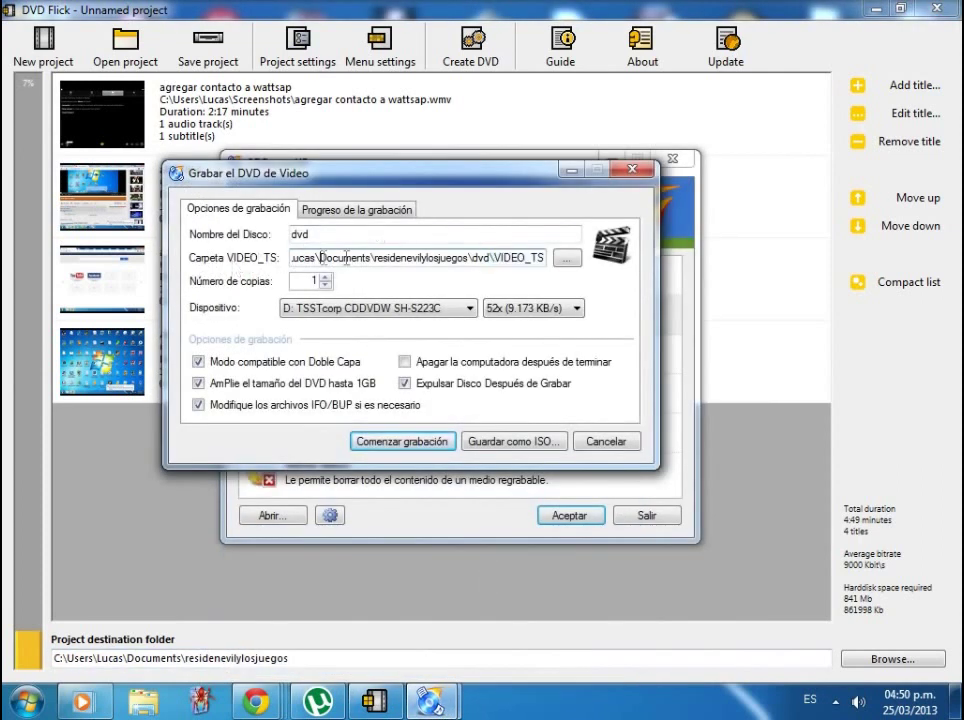
Try to save the video DVD as an ISO image named dvd in Descargas, and cancel the burning dialog
click(494, 441)
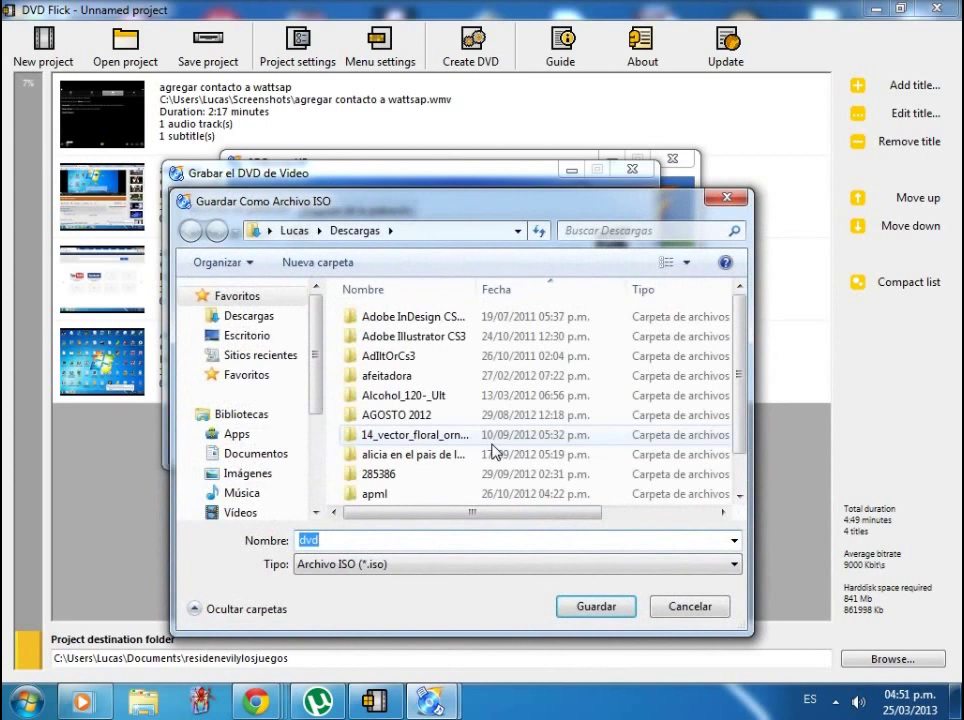
click(596, 606)
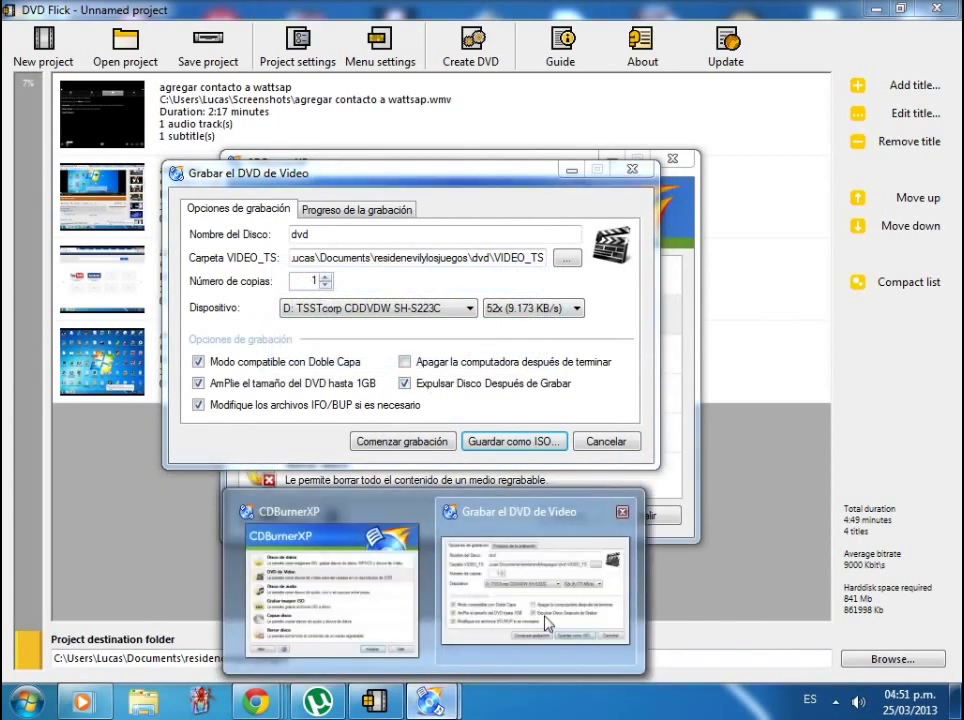
click(606, 441)
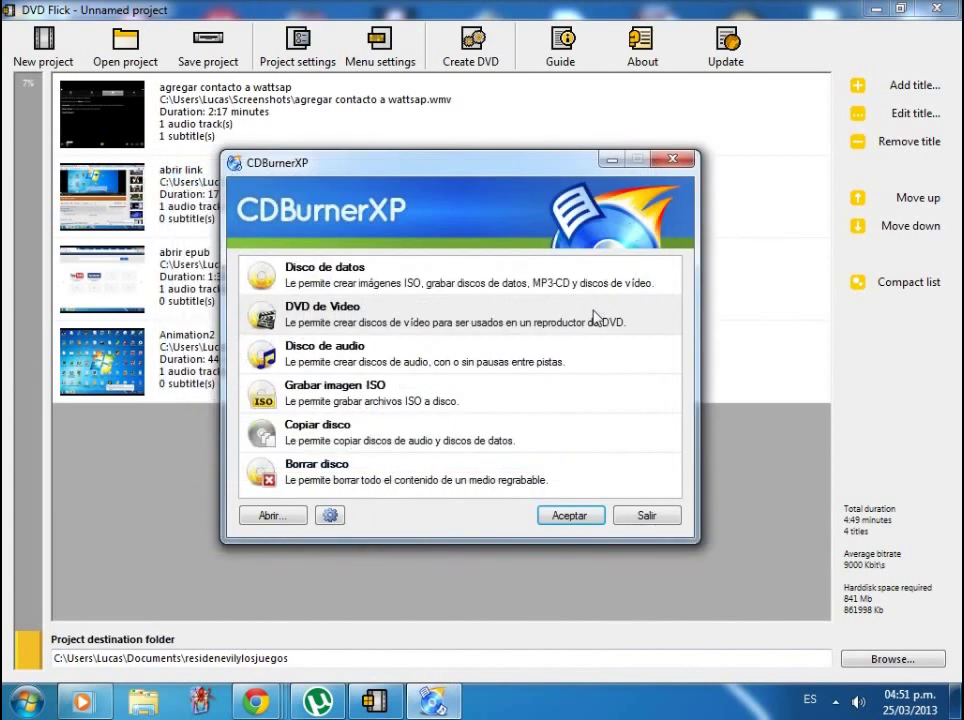
Review the DVD de Video burning options once more and close CDBurnerXP
click(595, 318)
click(598, 516)
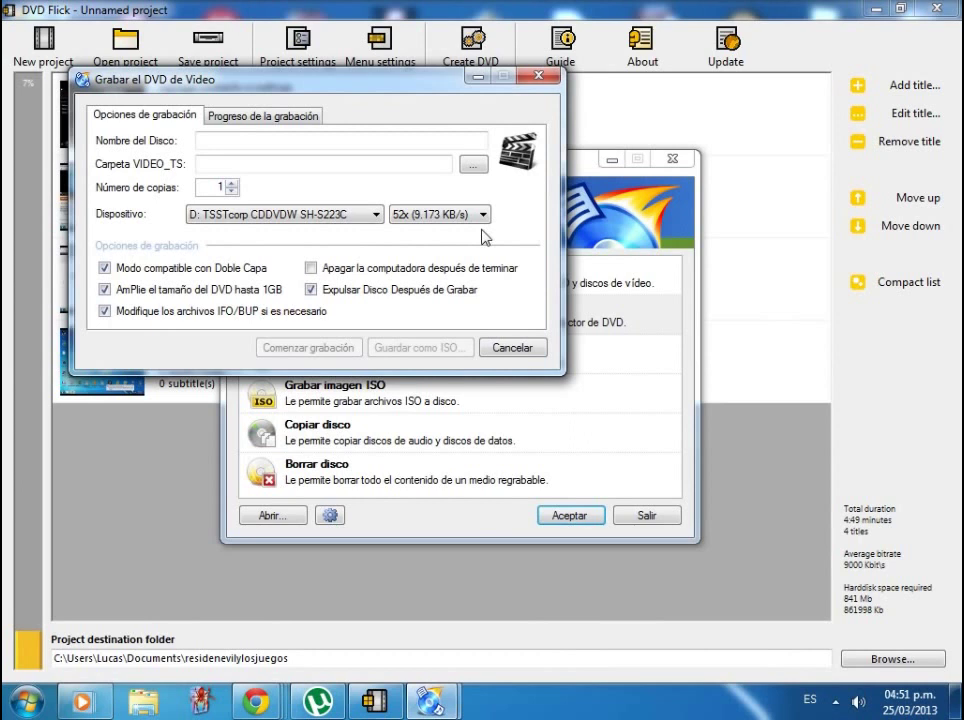
click(537, 78)
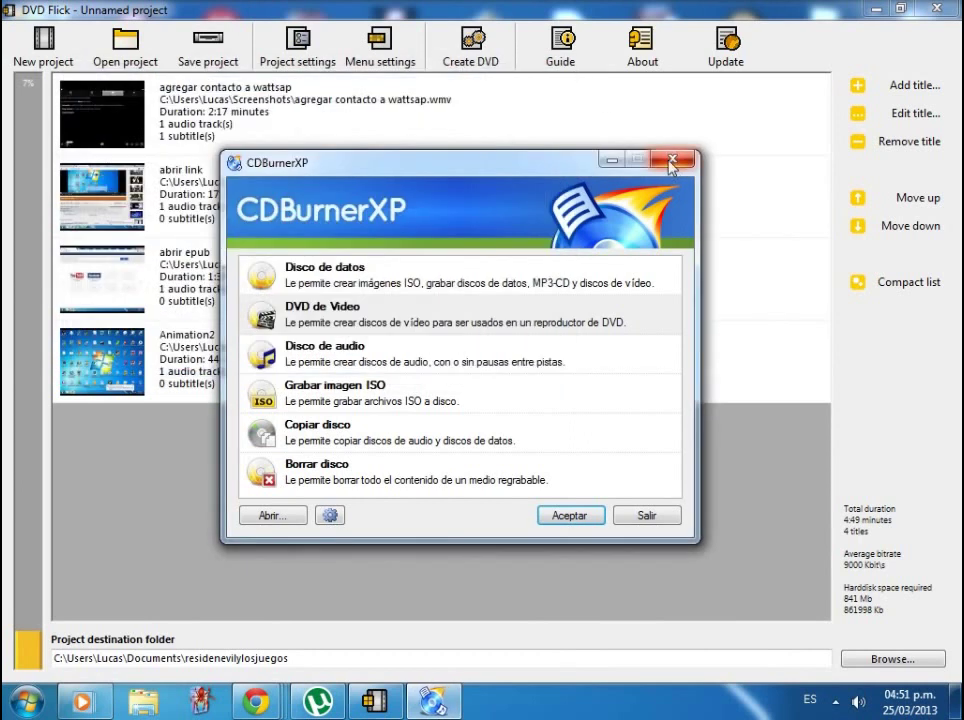
click(671, 160)
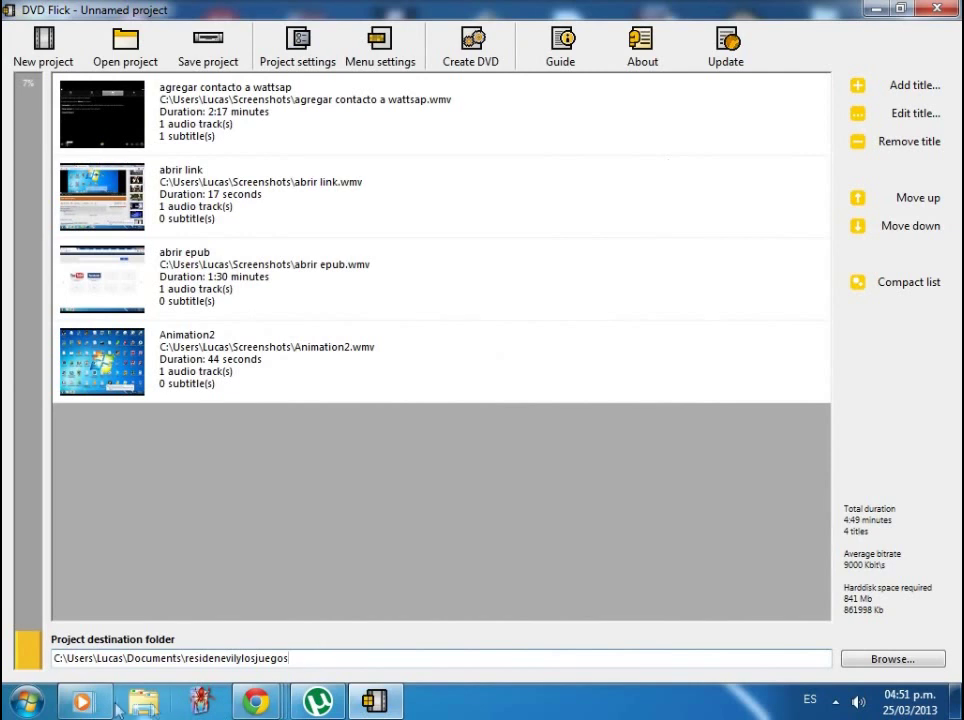